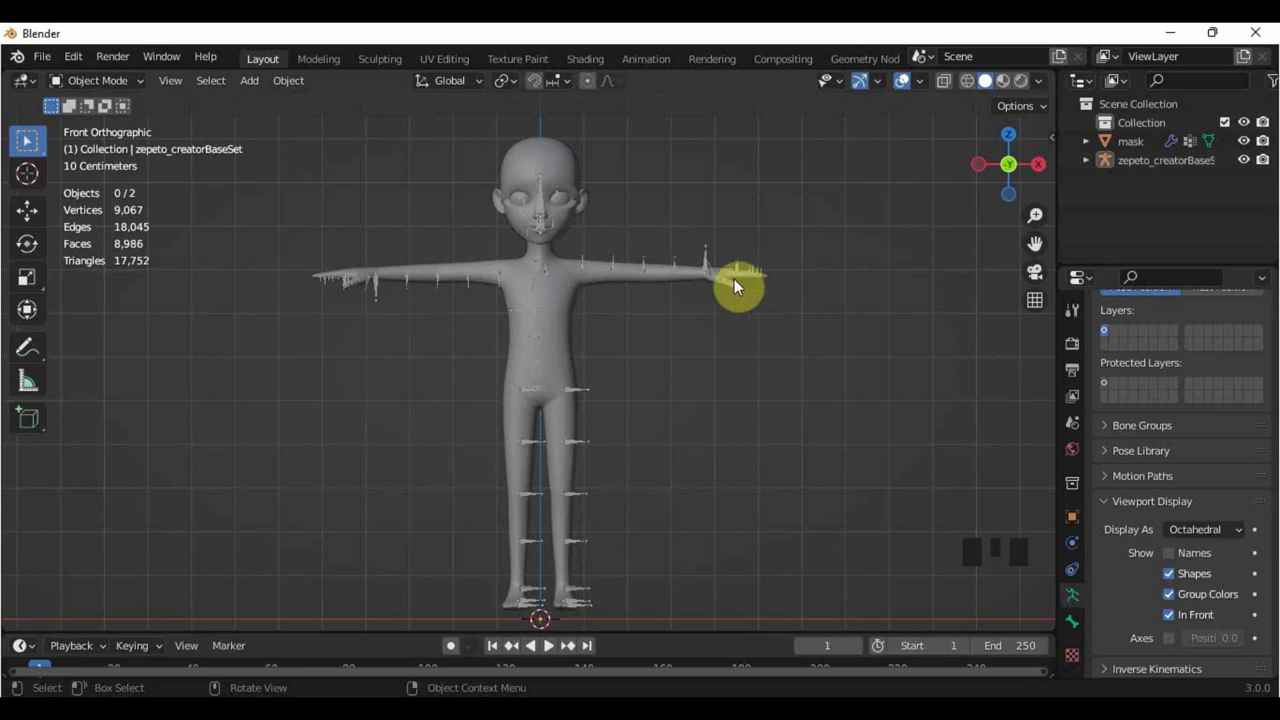
Put the zepeto_creatorBaseSet armature in Pose Mode and rotate the character's left shoulder bone so the arm angles downward
{"action": "left_click", "coordinate": [708, 260]}
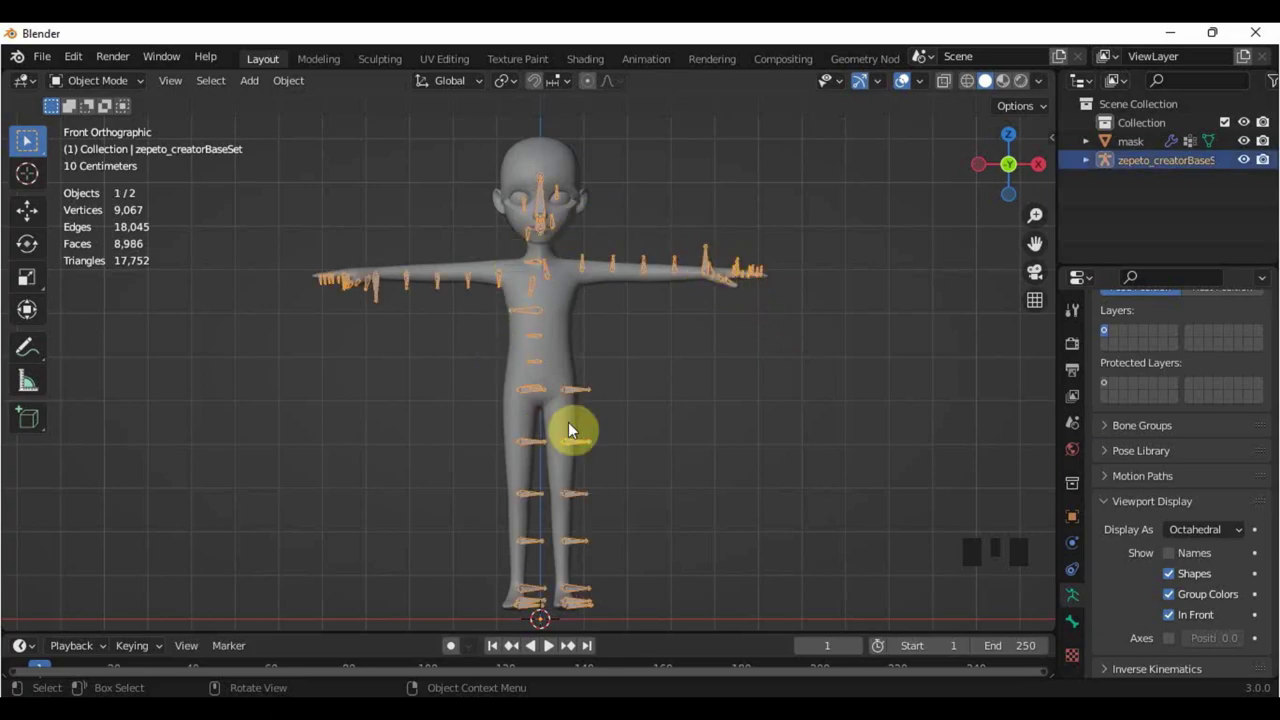
{"action": "key", "text": "ctrl+Tab"}
{"action": "left_click", "coordinate": [573, 250]}
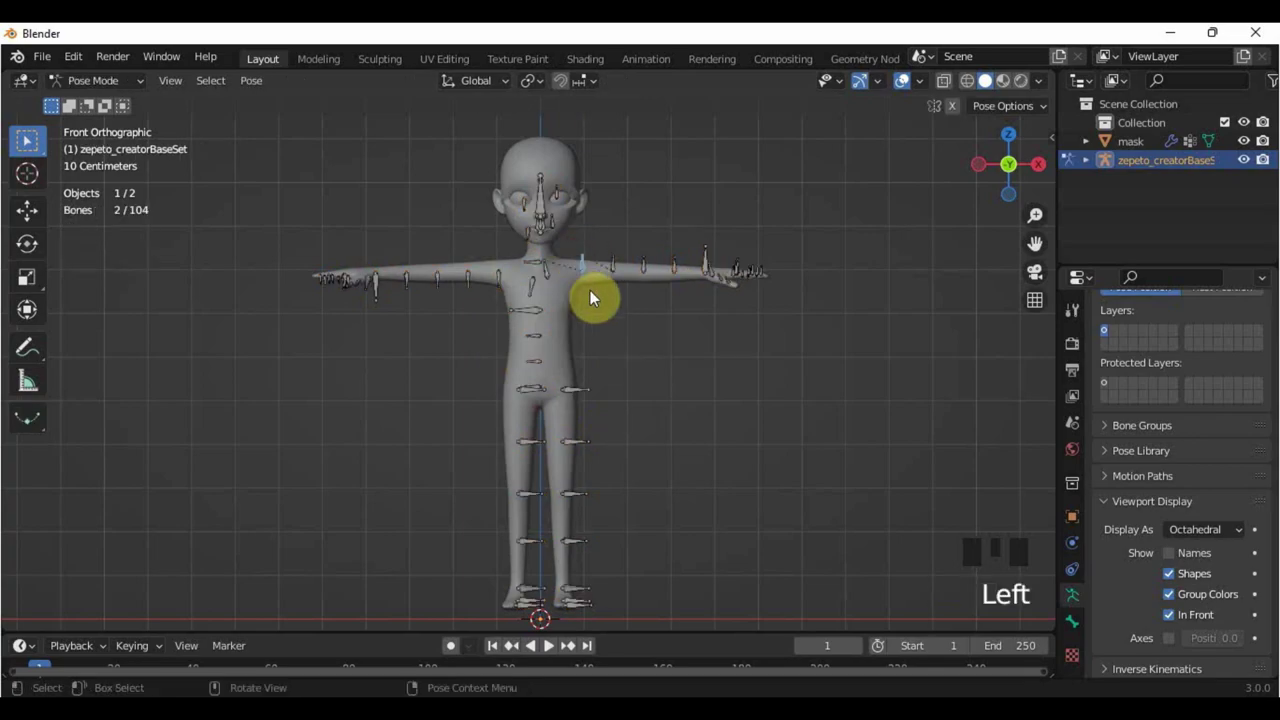
{"action": "key", "text": "r"}
{"action": "left_click", "coordinate": [645, 350]}
Rotate the character's right elbow bone so the forearm points upward
{"action": "left_click", "coordinate": [423, 252]}
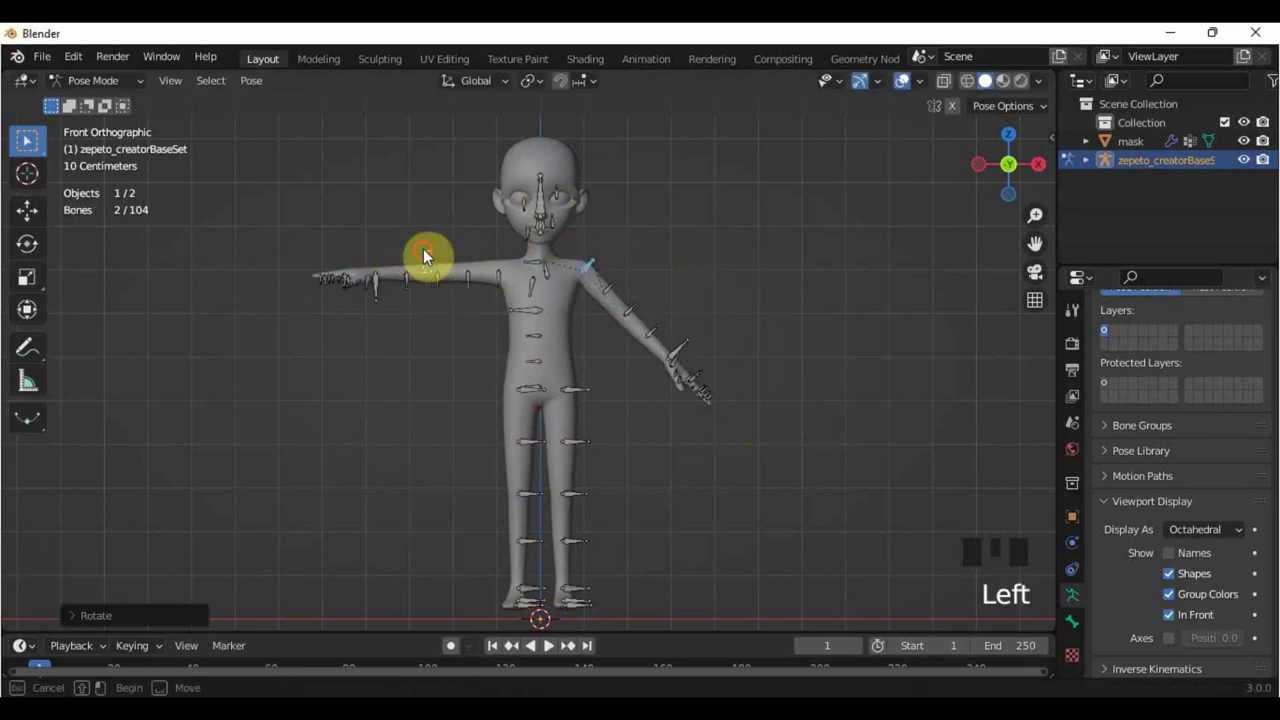
{"action": "key", "text": "r"}
{"action": "left_click", "coordinate": [371, 220]}
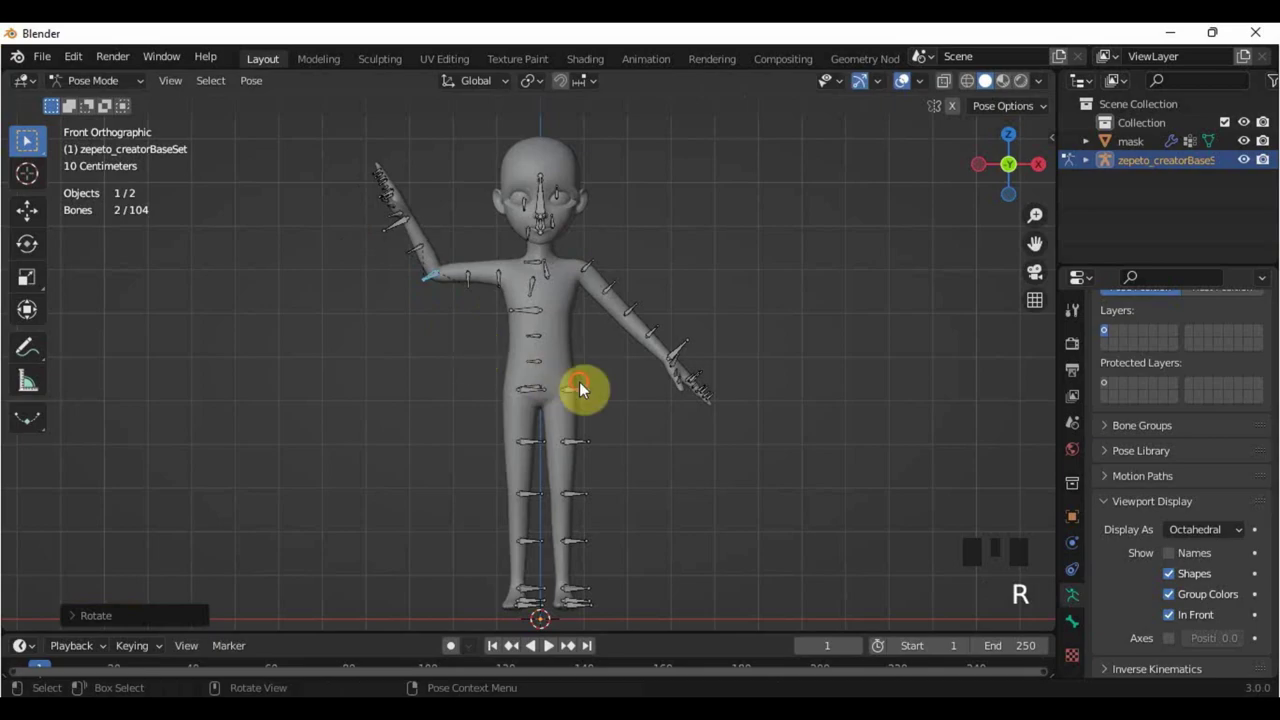
Rotate the character's left hip bone to swing the leg outward and the right mid-thigh bone by about 69°
{"action": "left_click_drag", "start_coordinate": [580, 386], "coordinate": [558, 468]}
{"action": "key", "text": "r"}
{"action": "left_click", "coordinate": [537, 430]}
{"action": "key", "text": "r"}
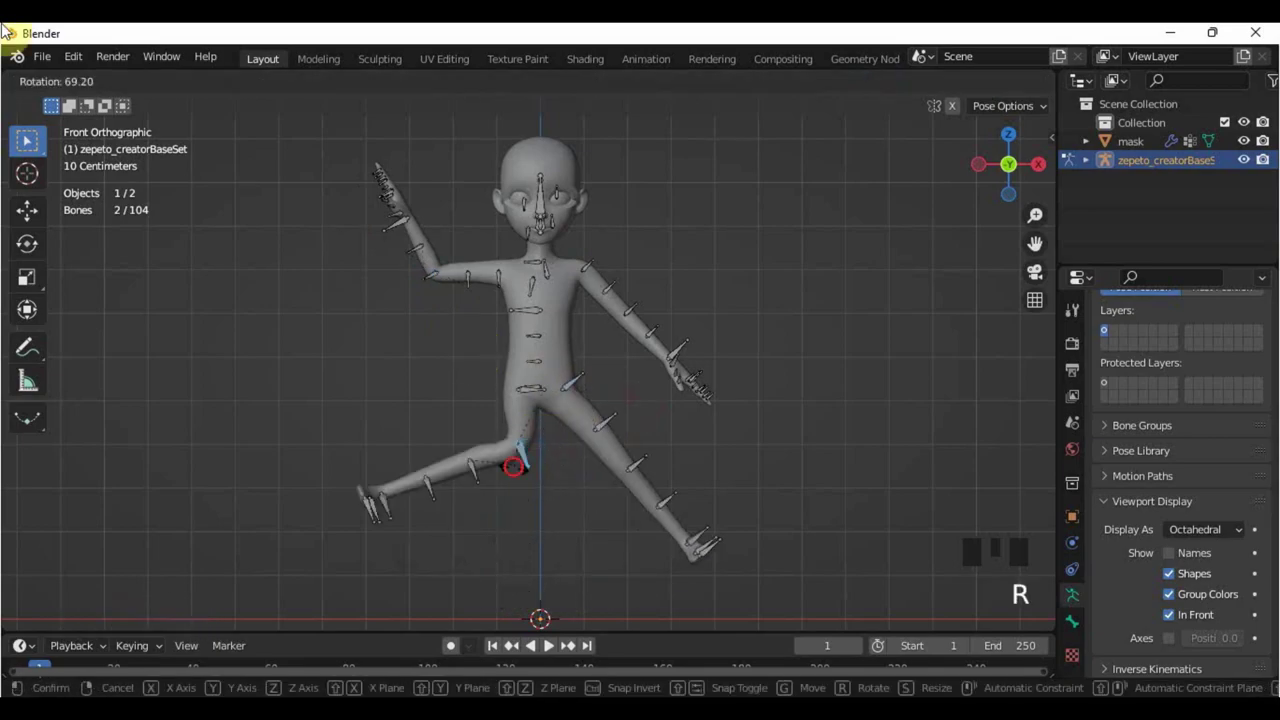
{"action": "left_click", "coordinate": [513, 464]}
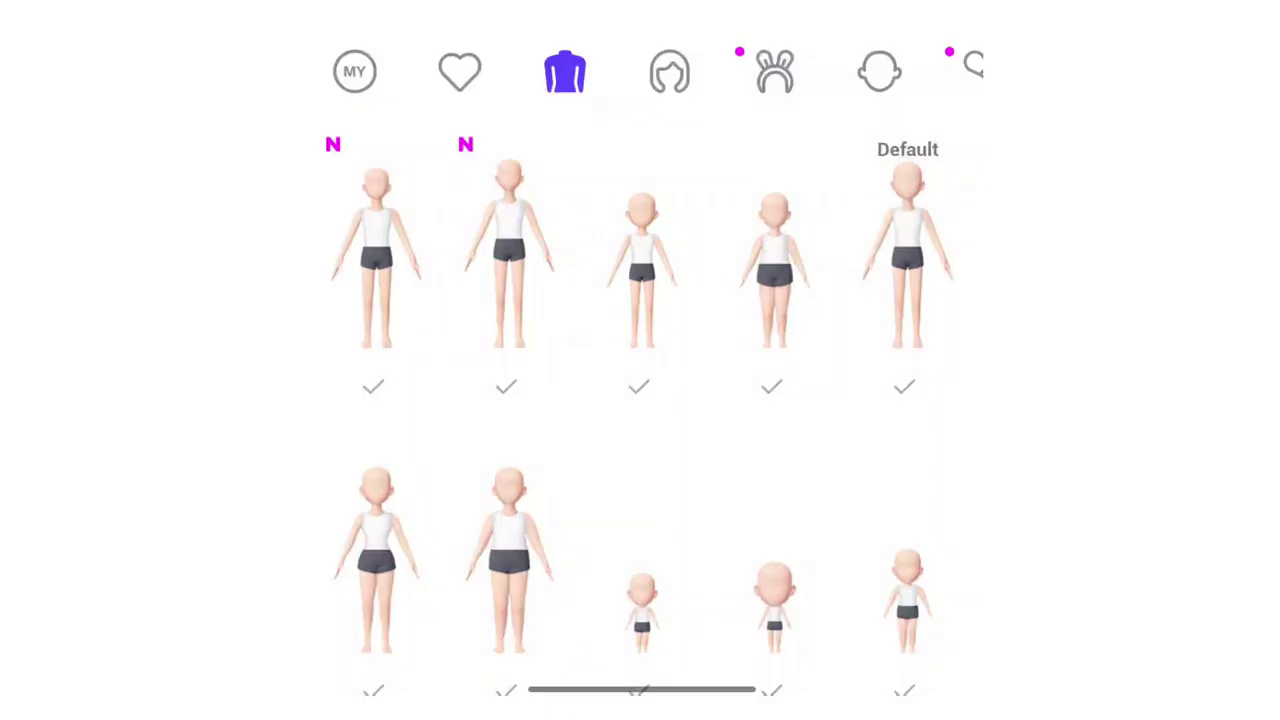
Switch to the ZEPETO avatar editor, browse the body shapes and try several slim to heavy ones on the avatar
{"action": "scroll", "coordinate": [640, 400], "scroll_direction": "down", "scroll_amount": 4}
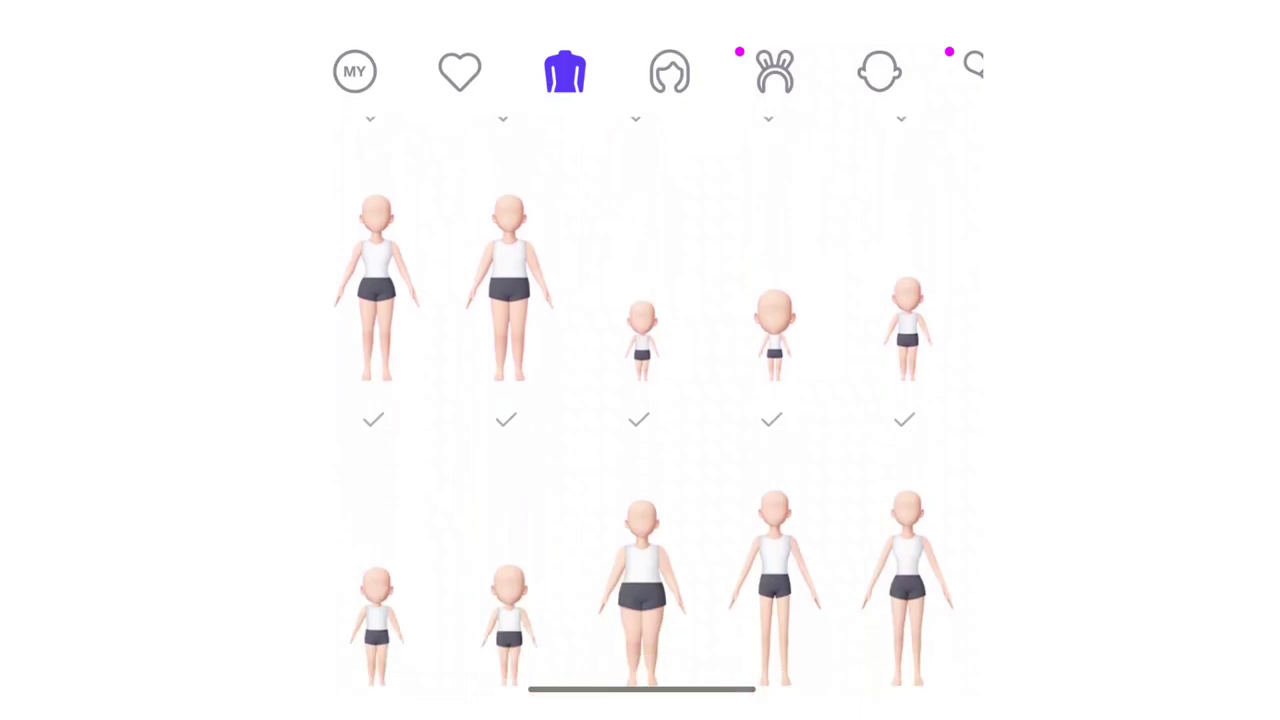
{"action": "scroll", "coordinate": [640, 400], "scroll_direction": "down", "scroll_amount": 3}
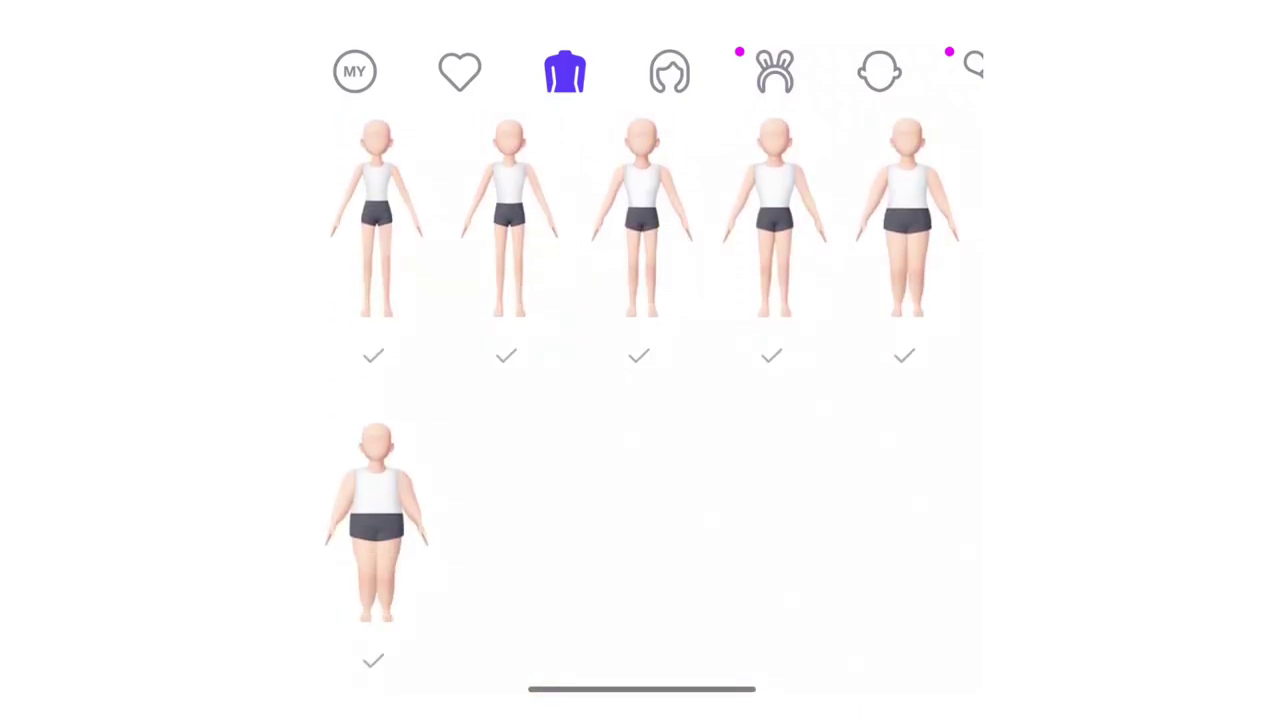
{"action": "left_click", "coordinate": [709, 488]}
{"action": "left_click", "coordinate": [780, 488]}
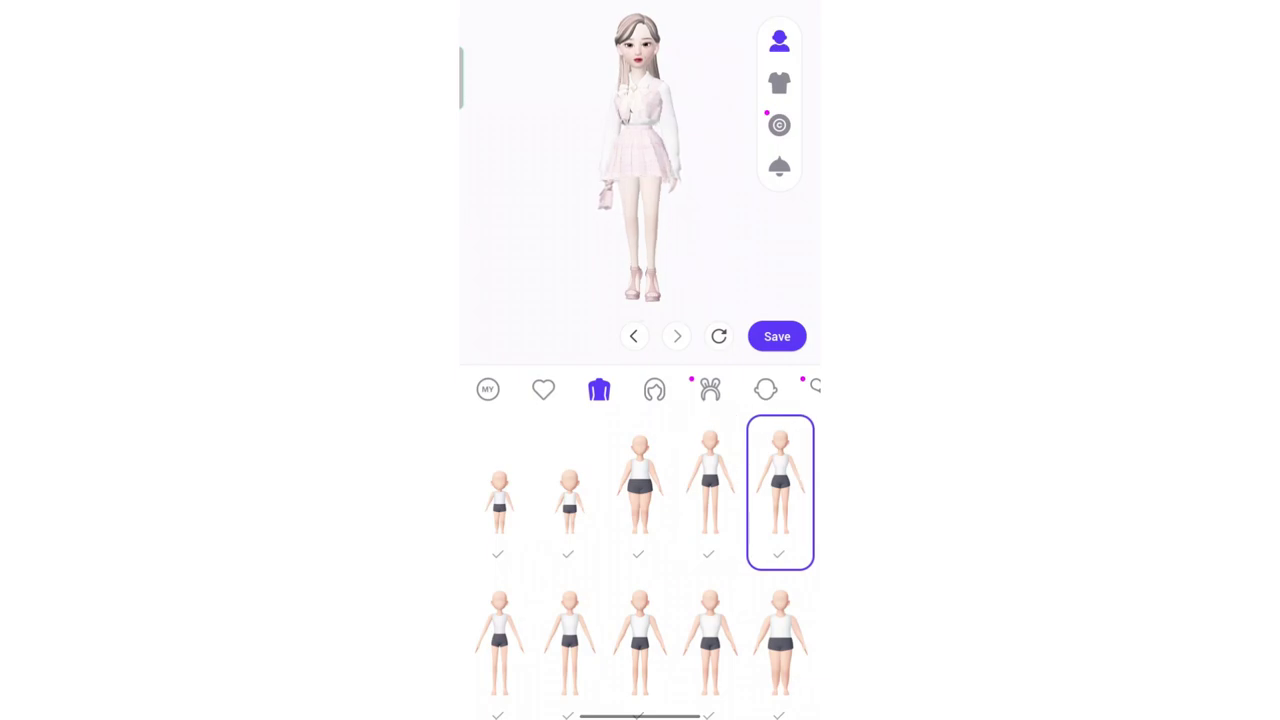
{"action": "left_click", "coordinate": [499, 640]}
{"action": "left_click", "coordinate": [569, 640]}
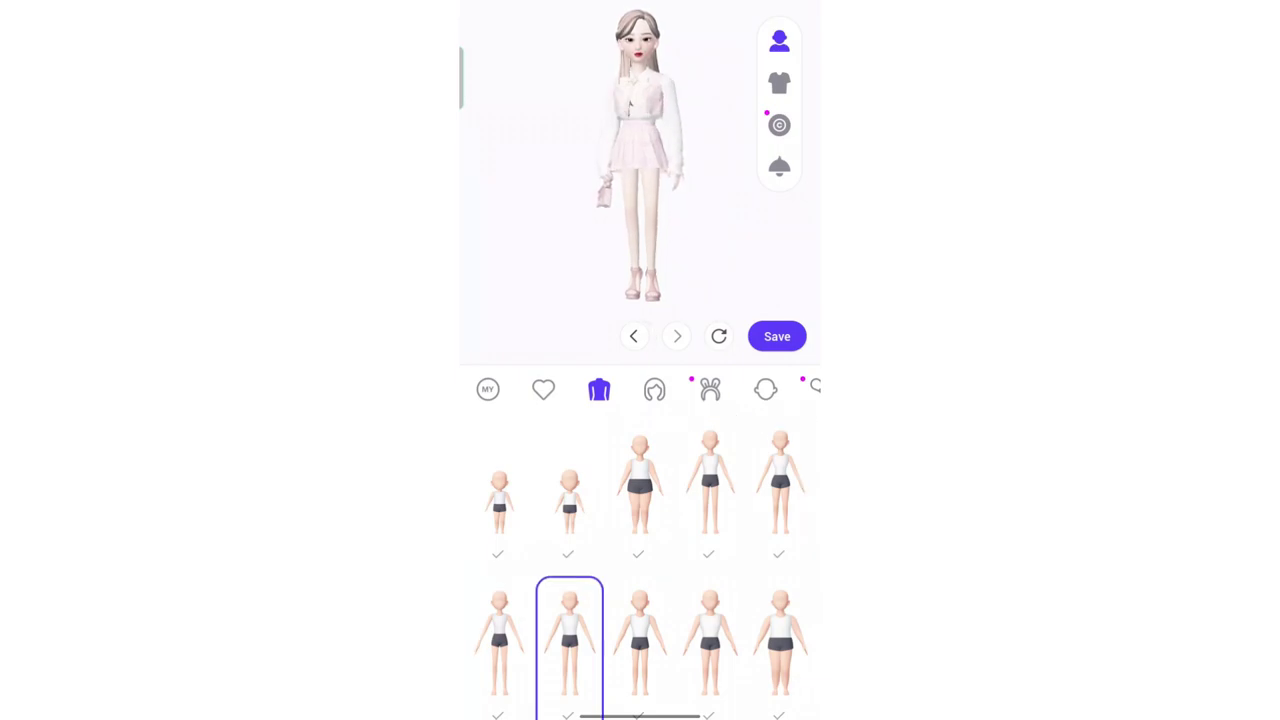
{"action": "left_click", "coordinate": [780, 640]}
{"action": "scroll", "coordinate": [640, 560], "scroll_direction": "down", "scroll_amount": 2}
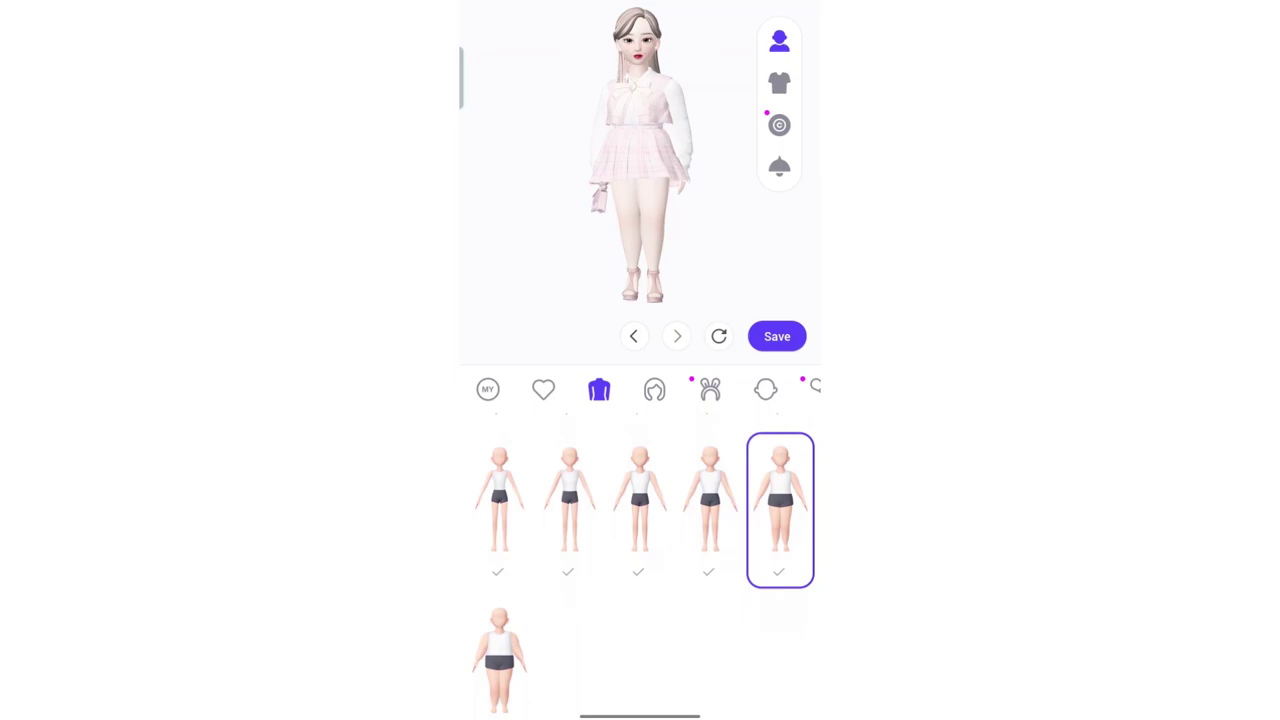
{"action": "left_click", "coordinate": [499, 640]}
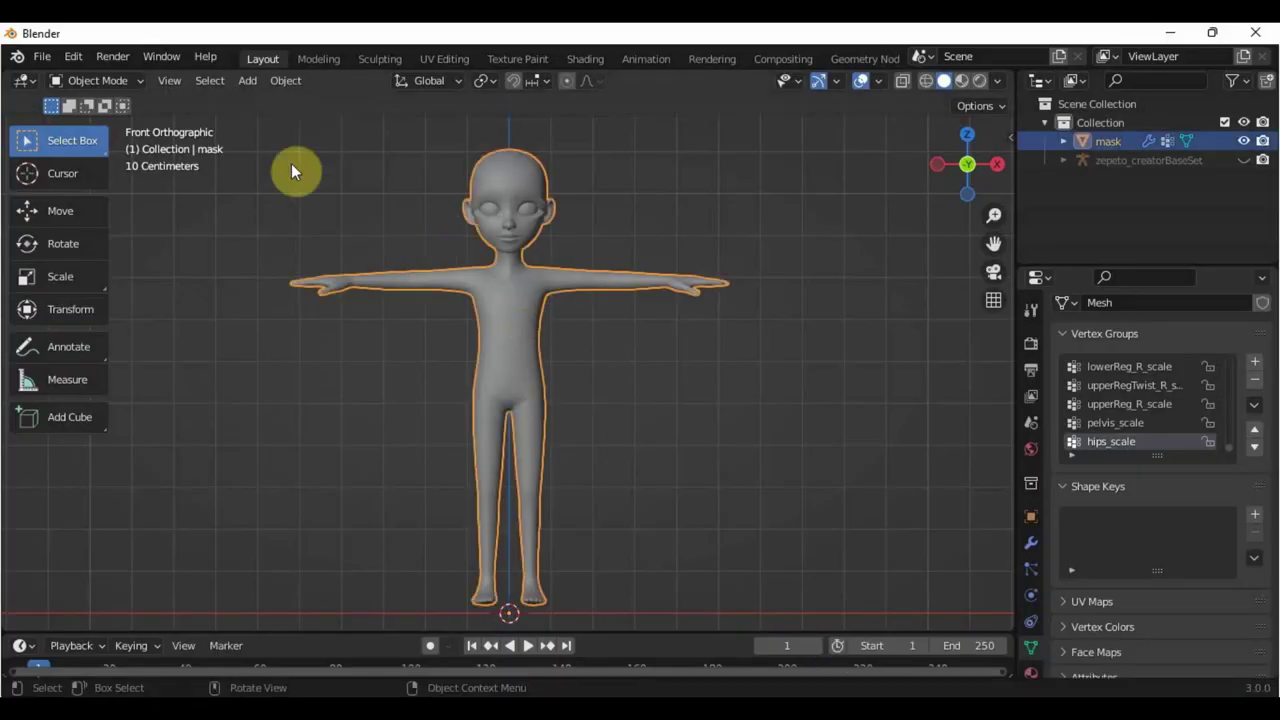
Switch back to Blender, put the mask mesh in Weight Paint mode and highlight the zepeto_creatorBaseSet armature
{"action": "left_click", "coordinate": [124, 79]}
{"action": "left_click", "coordinate": [106, 180]}
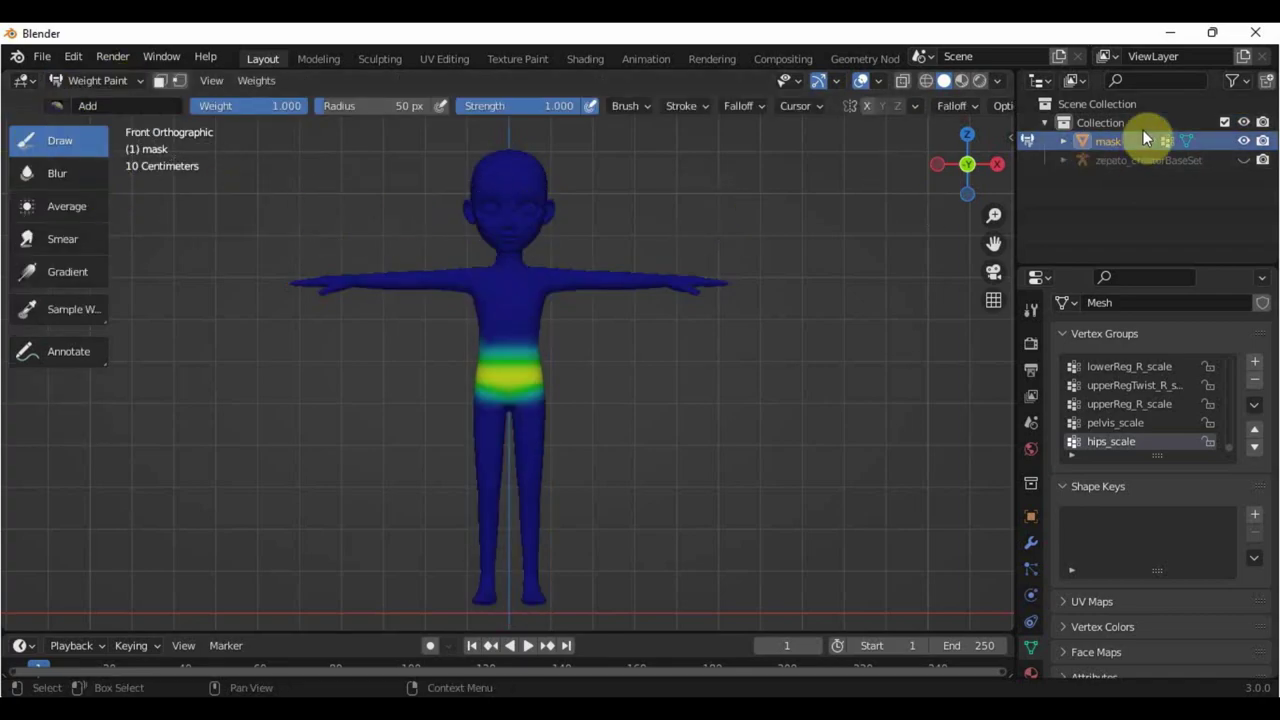
{"action": "left_click", "coordinate": [1108, 168]}
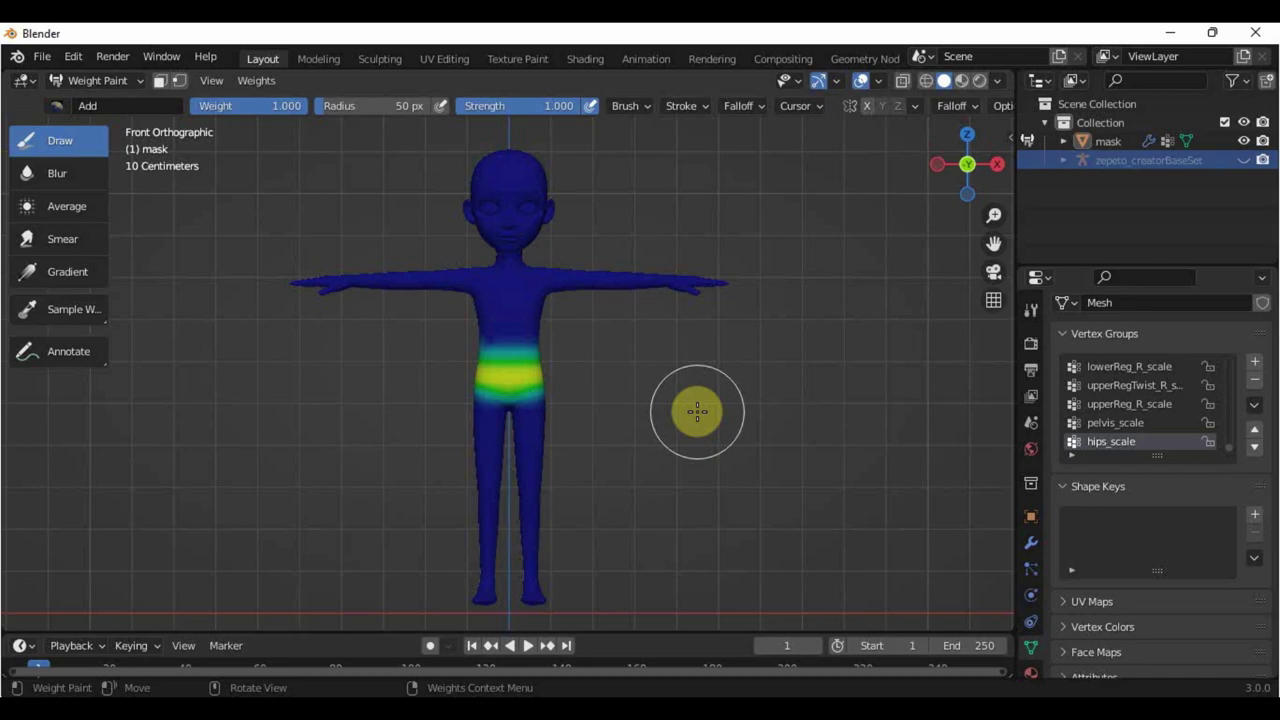
Try painting hips_scale weight in a band across the torso above the hips, and undo the stroke
{"action": "scroll", "coordinate": [697, 411], "scroll_direction": "up", "scroll_amount": 8}
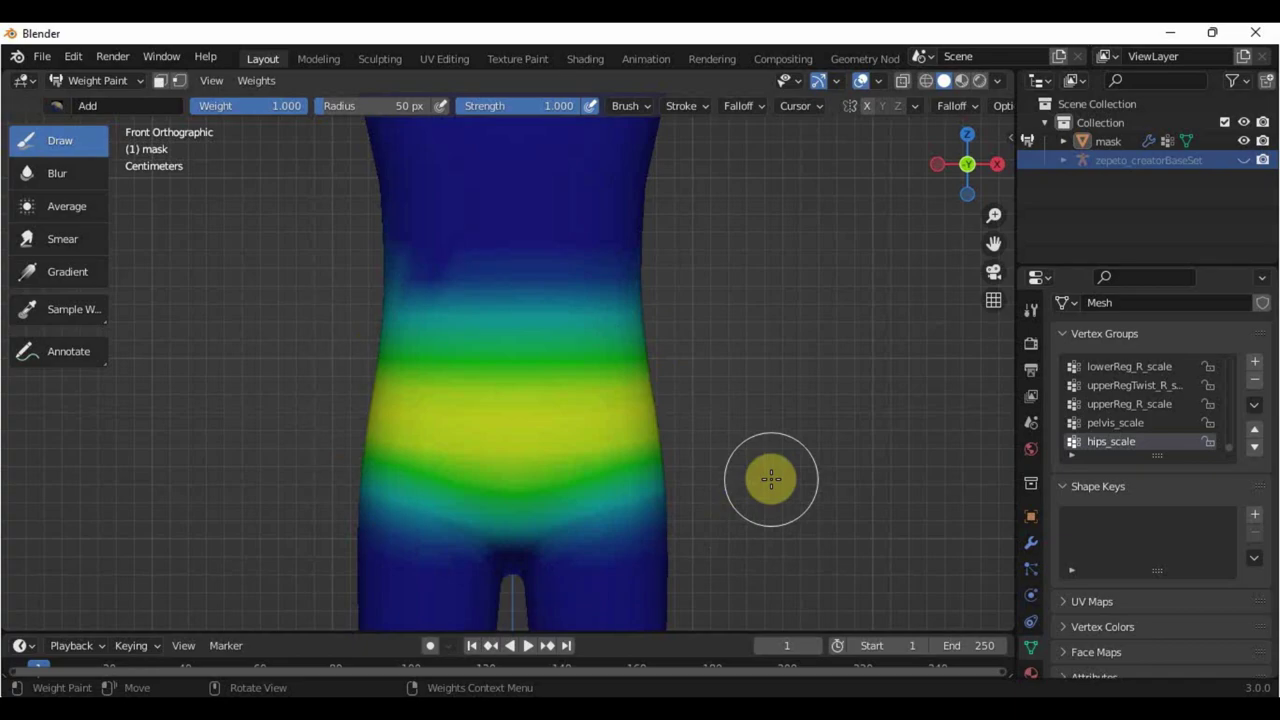
{"action": "mouse_move", "coordinate": [551, 266]}
{"action": "left_mouse_down"}
{"action": "mouse_move", "coordinate": [390, 210]}
{"action": "mouse_move", "coordinate": [700, 210]}
{"action": "mouse_move", "coordinate": [474, 182]}
{"action": "mouse_move", "coordinate": [635, 187]}
{"action": "mouse_move", "coordinate": [381, 184]}
{"action": "mouse_move", "coordinate": [414, 189]}
{"action": "left_mouse_up"}
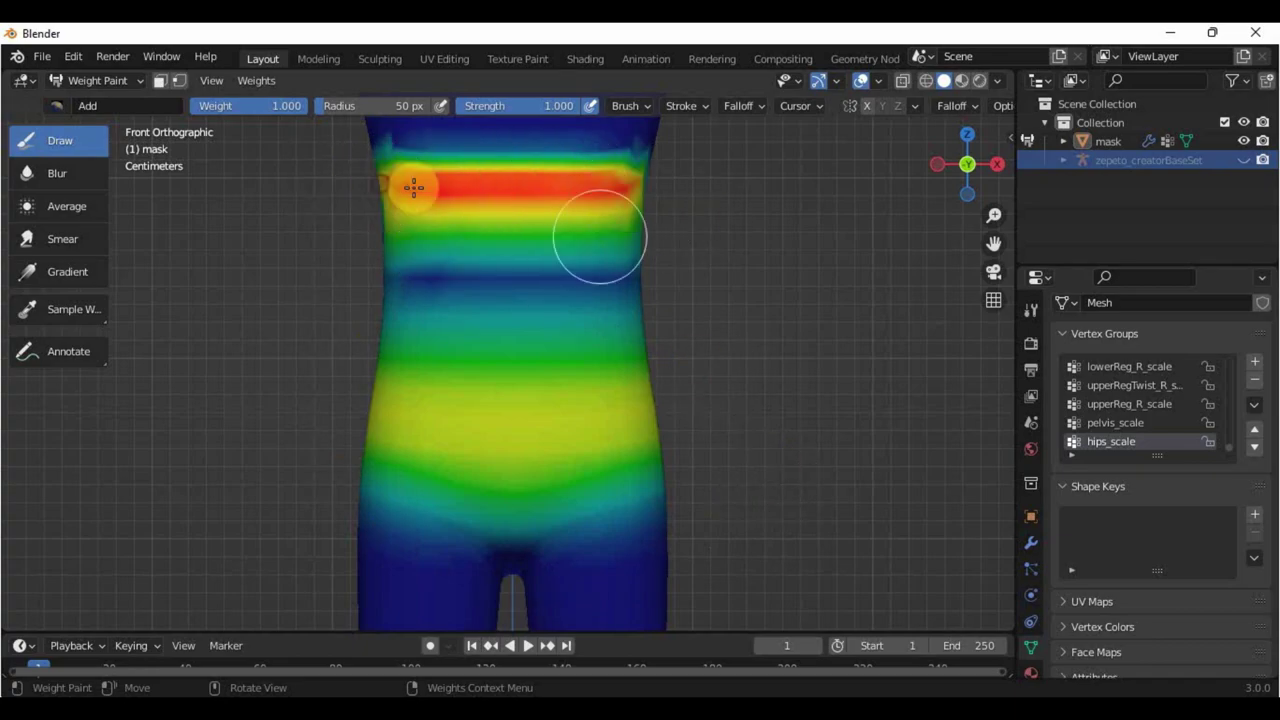
{"action": "scroll", "coordinate": [706, 282], "scroll_direction": "down", "scroll_amount": 3}
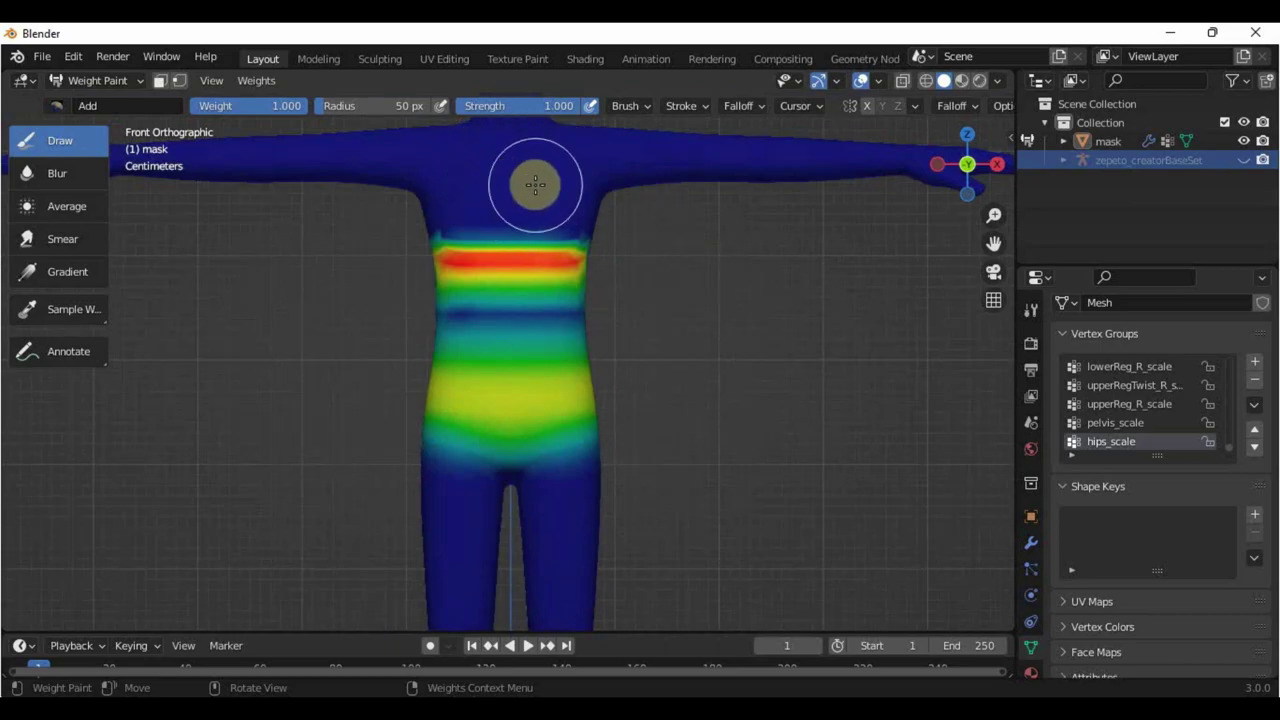
{"action": "key", "text": "ctrl+z"}
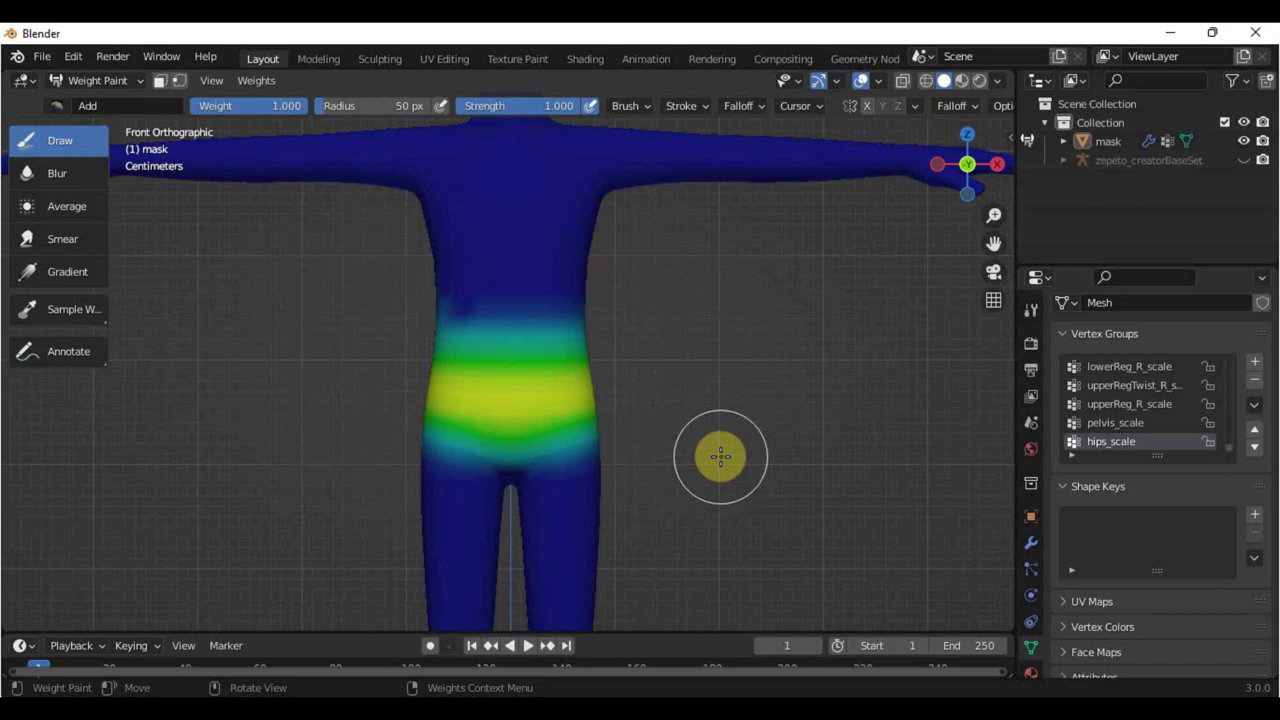
Return the mask mesh to Object Mode and unhide the zepeto_creatorBaseSet armature
{"action": "scroll", "coordinate": [720, 456], "scroll_direction": "down", "scroll_amount": 5}
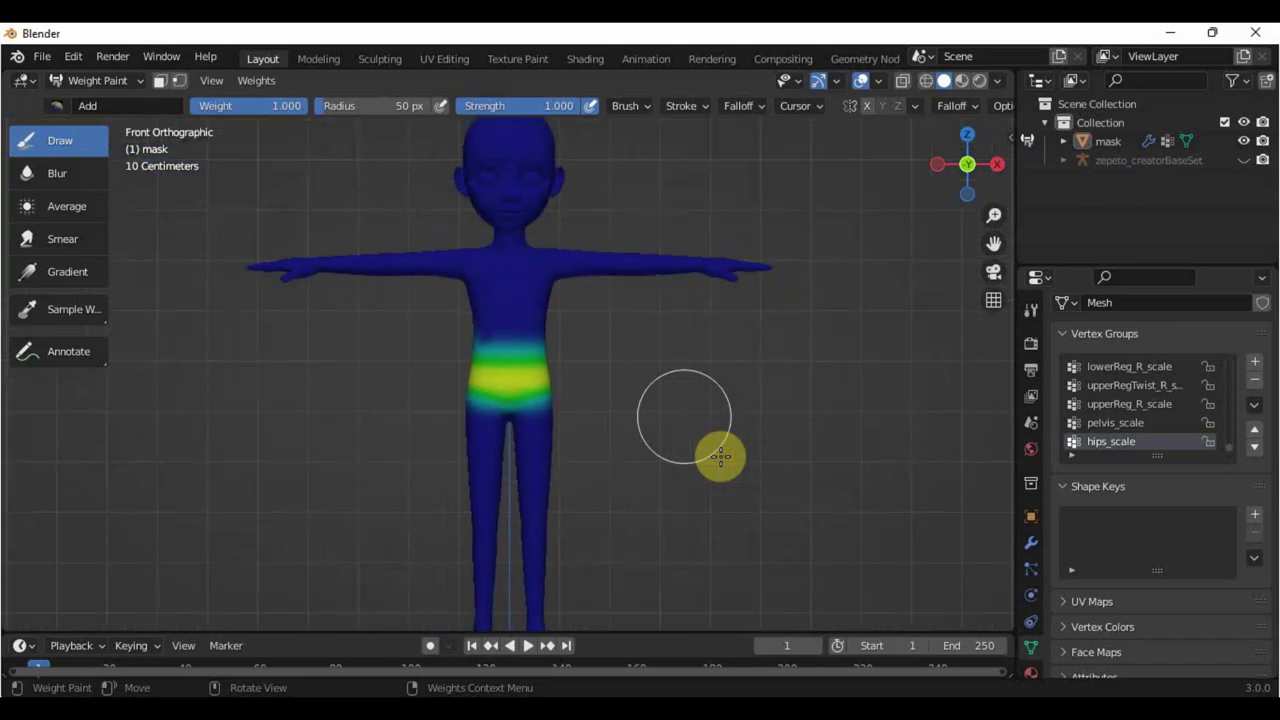
{"action": "left_click", "coordinate": [120, 83]}
{"action": "left_click", "coordinate": [115, 100]}
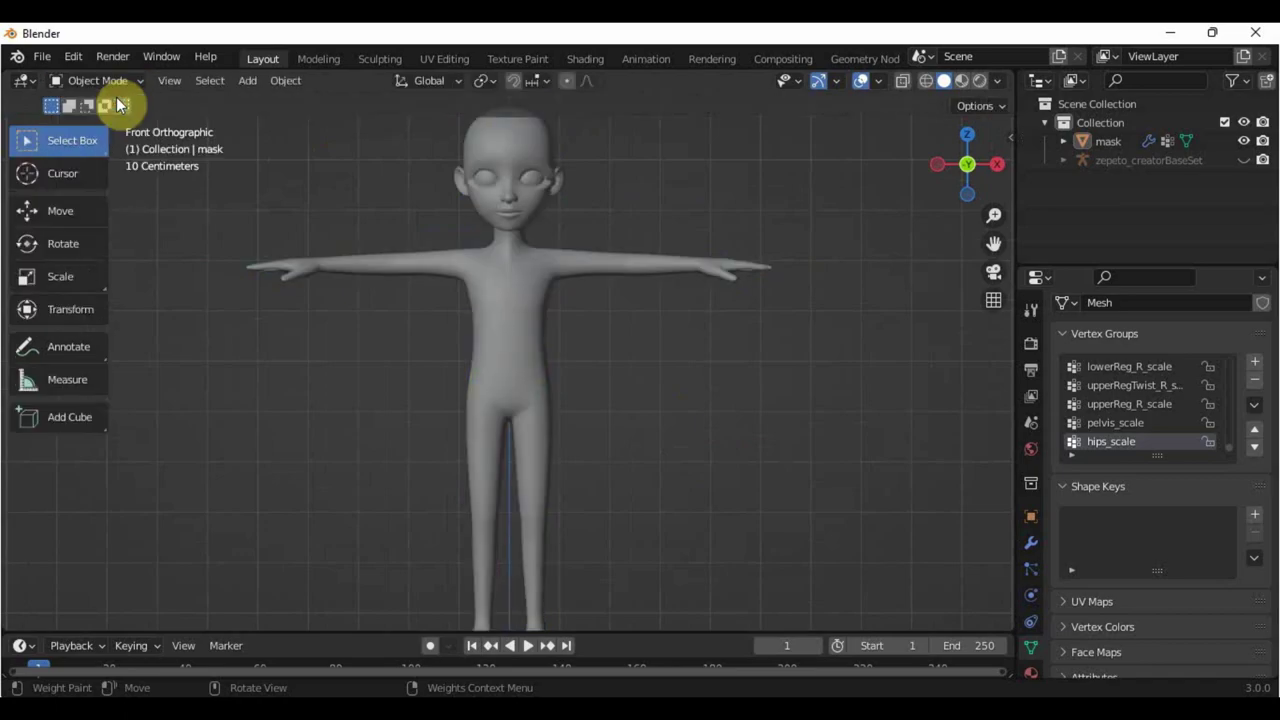
{"action": "left_click", "coordinate": [1243, 160]}
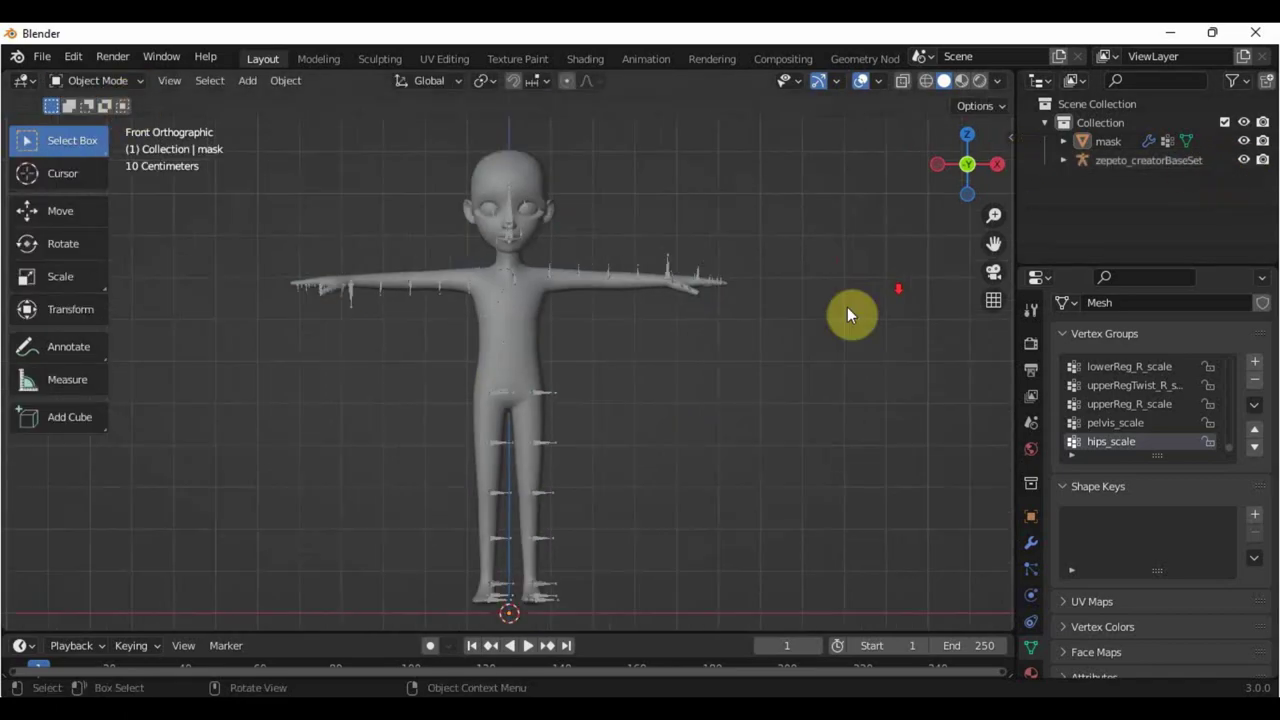
Put the armature in Pose Mode and rotate the character's left shoulder bone to lower the arm diagonally
{"action": "scroll", "coordinate": [764, 372], "scroll_direction": "up", "scroll_amount": 2}
{"action": "left_click", "coordinate": [740, 218]}
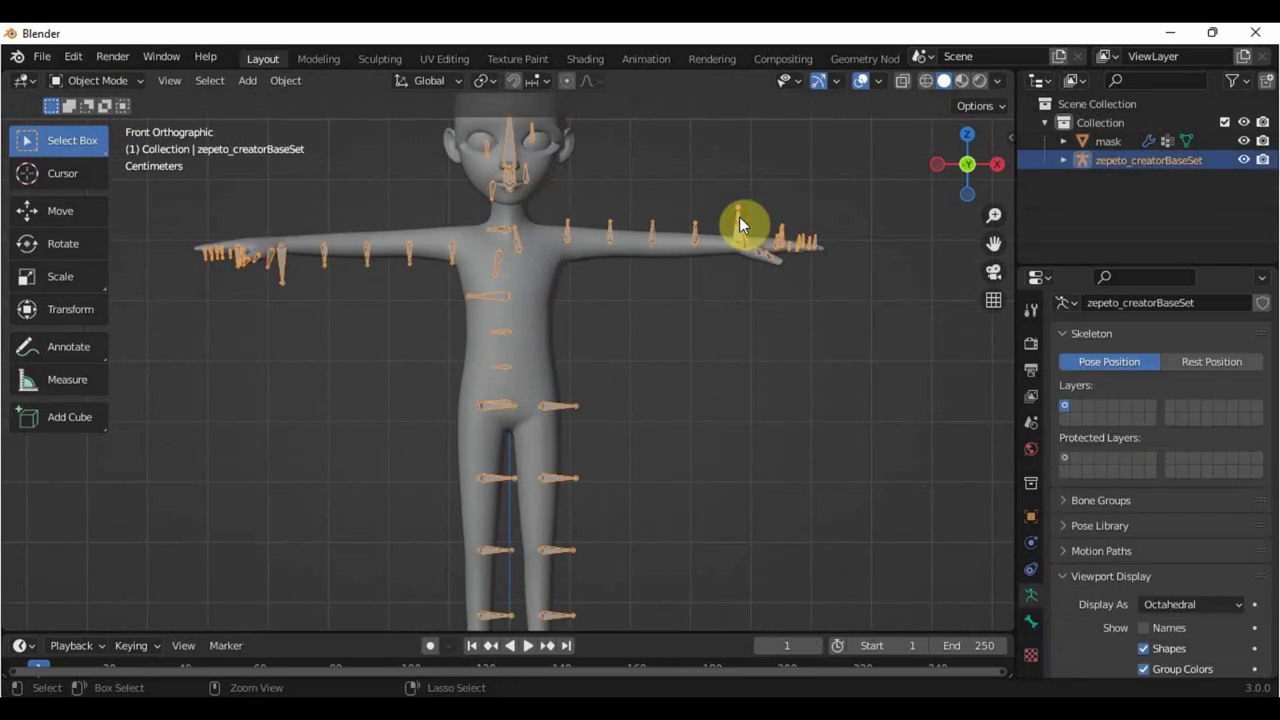
{"action": "key", "text": "ctrl+Tab"}
{"action": "left_click", "coordinate": [560, 222]}
{"action": "key", "text": "r"}
{"action": "left_click", "coordinate": [766, 374]}
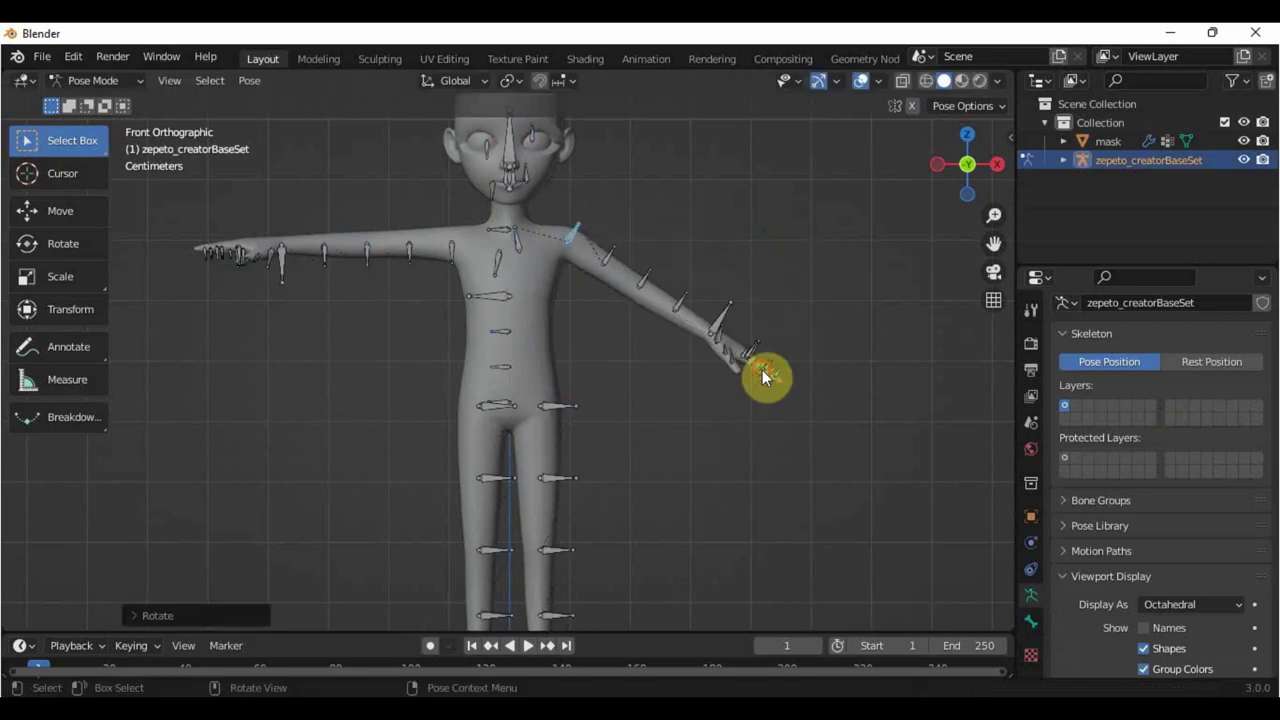
Rotate the right elbow bone to lower the forearm diagonally and the left hip bone about 33° to swing the leg outward
{"action": "key", "text": "r"}
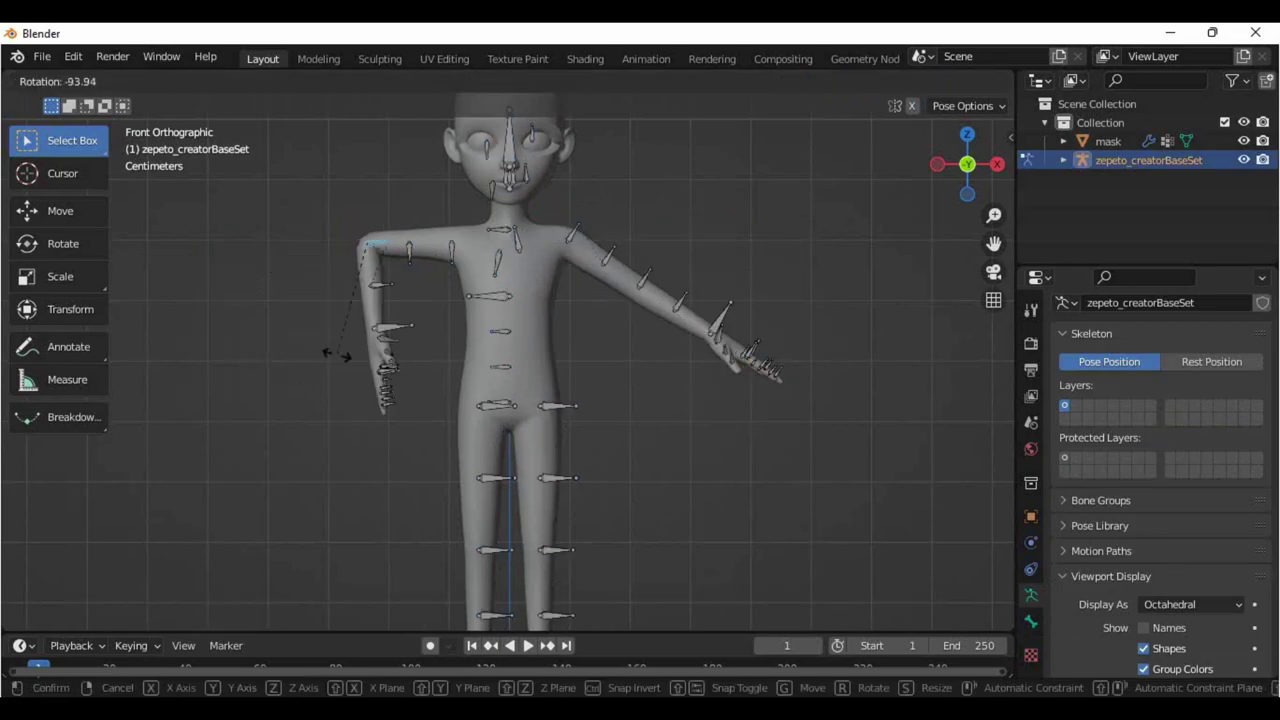
{"action": "left_click", "coordinate": [295, 266]}
{"action": "left_click", "coordinate": [565, 398]}
{"action": "key", "text": "r"}
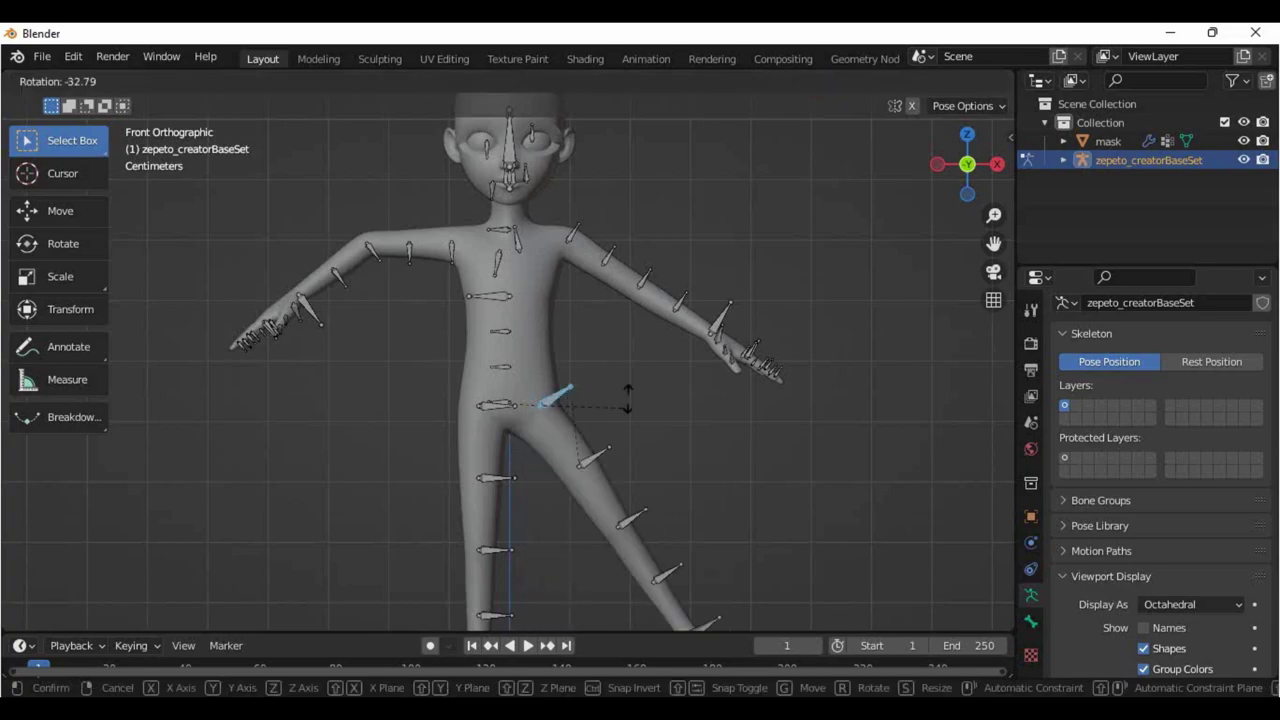
{"action": "left_click", "coordinate": [628, 398]}
{"action": "scroll", "coordinate": [628, 398], "scroll_direction": "down", "scroll_amount": 2}
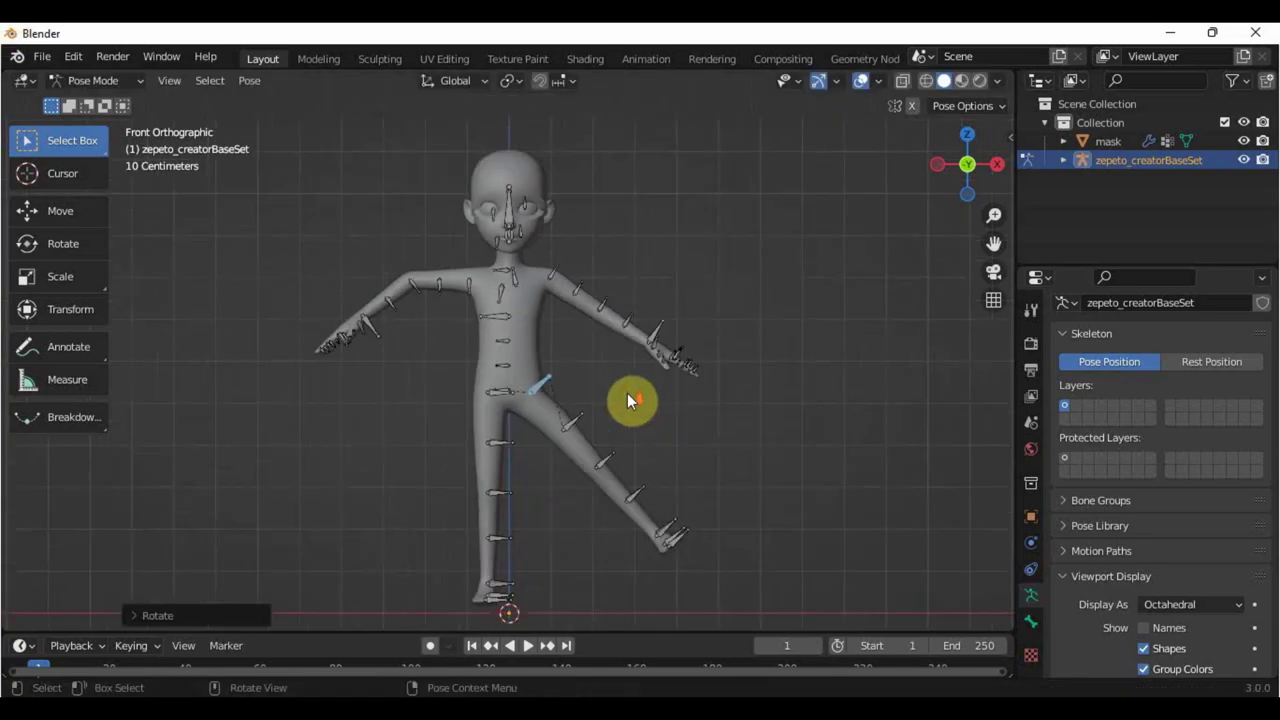
Leave Pose Mode, select the mask mesh and put it in Weight Paint mode with the bones visible
{"action": "left_click", "coordinate": [140, 84]}
{"action": "left_click", "coordinate": [119, 104]}
{"action": "left_click", "coordinate": [497, 161]}
{"action": "left_click", "coordinate": [131, 86]}
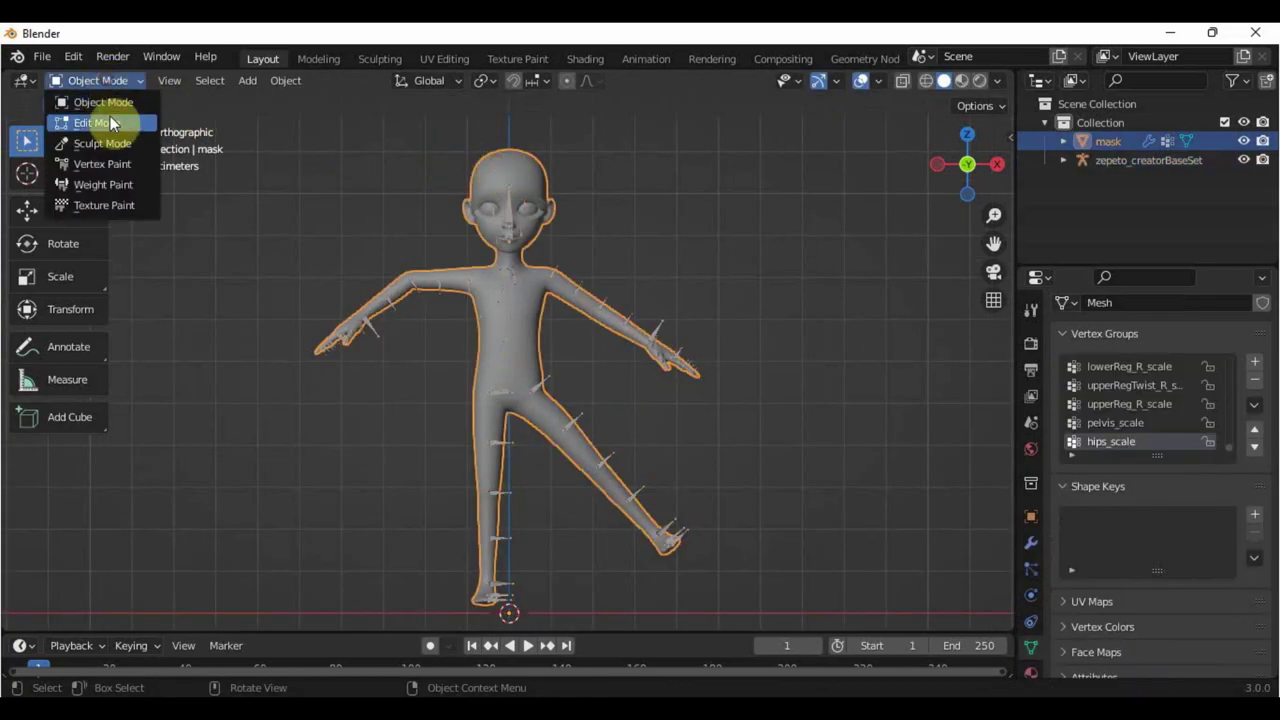
{"action": "left_click", "coordinate": [111, 180]}
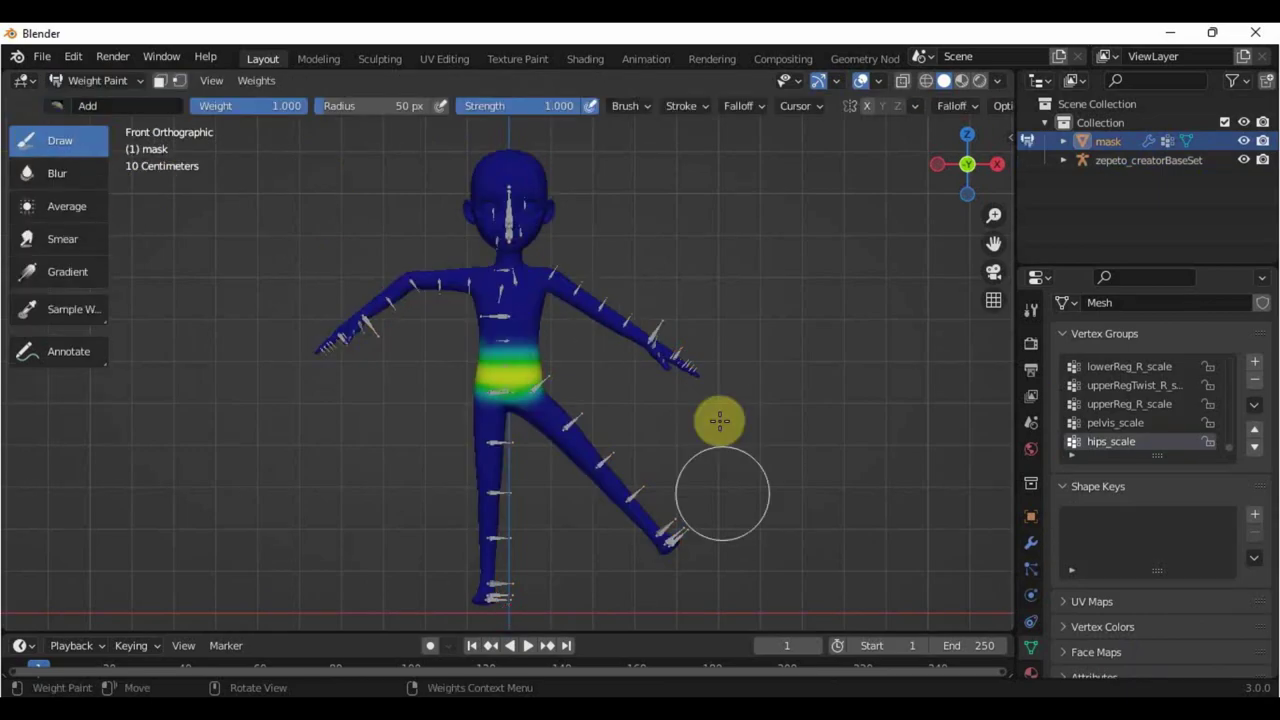
{"action": "scroll", "coordinate": [718, 500], "scroll_direction": "up", "scroll_amount": 2}
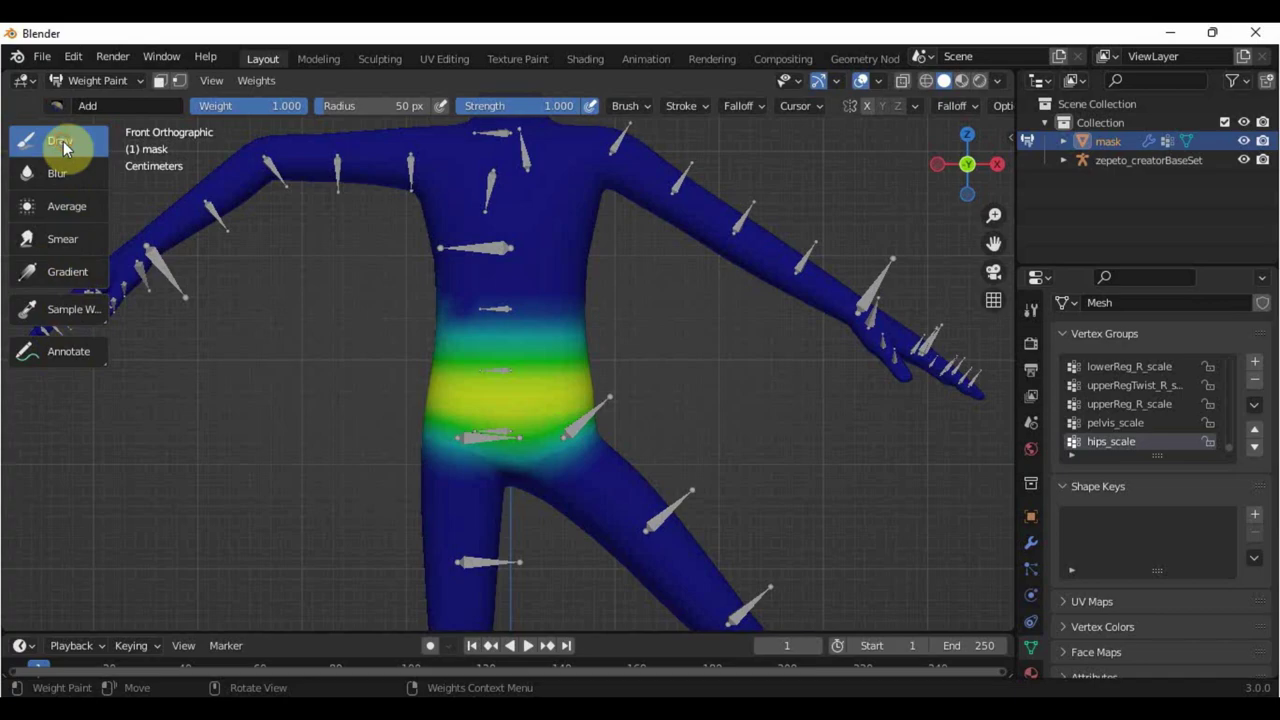
Paint hips_scale weight in a band across the torso above the hips with the Add brush
{"action": "left_click", "coordinate": [59, 104]}
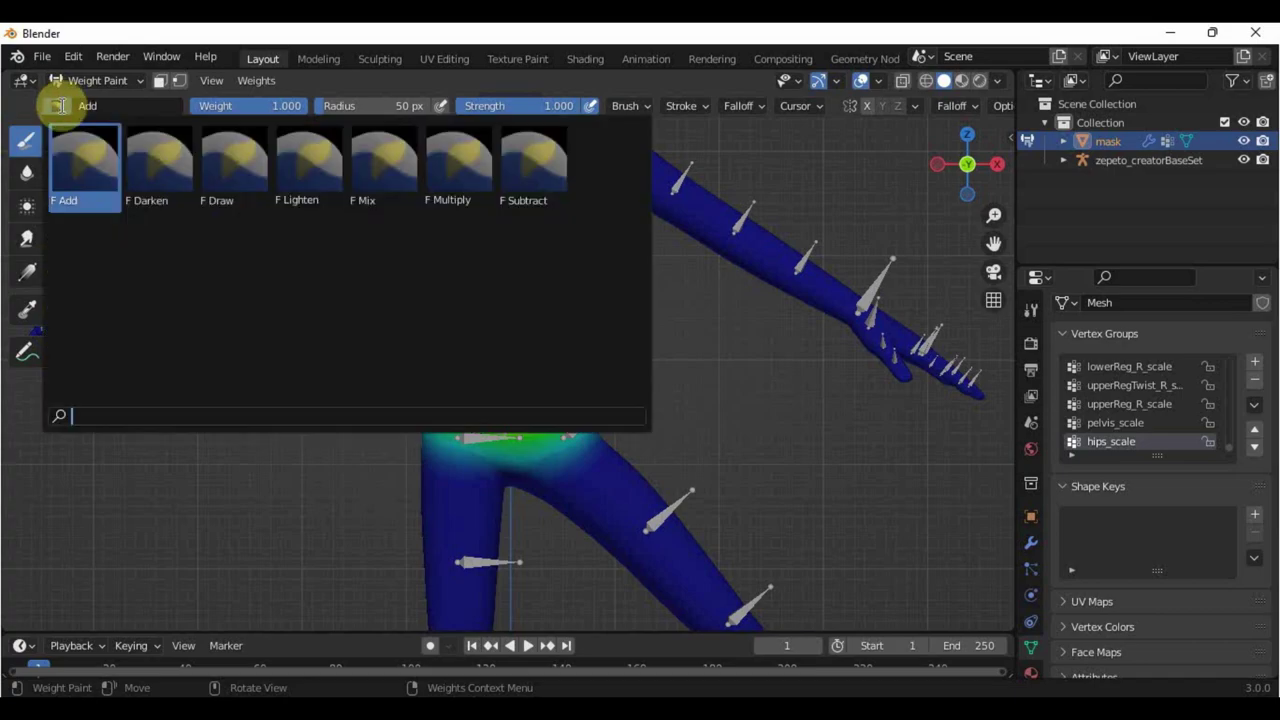
{"action": "left_click", "coordinate": [81, 170]}
{"action": "left_click_drag", "start_coordinate": [429, 271], "coordinate": [623, 271]}
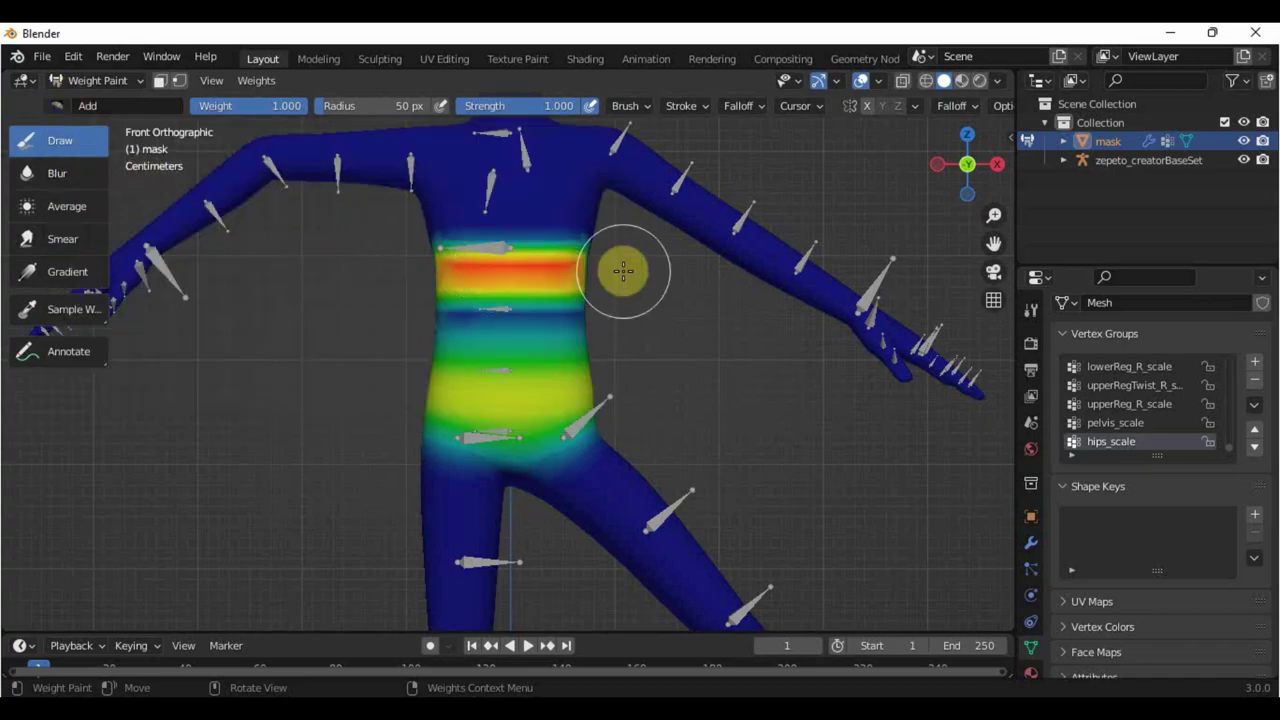
{"action": "left_click_drag", "start_coordinate": [505, 262], "coordinate": [590, 262]}
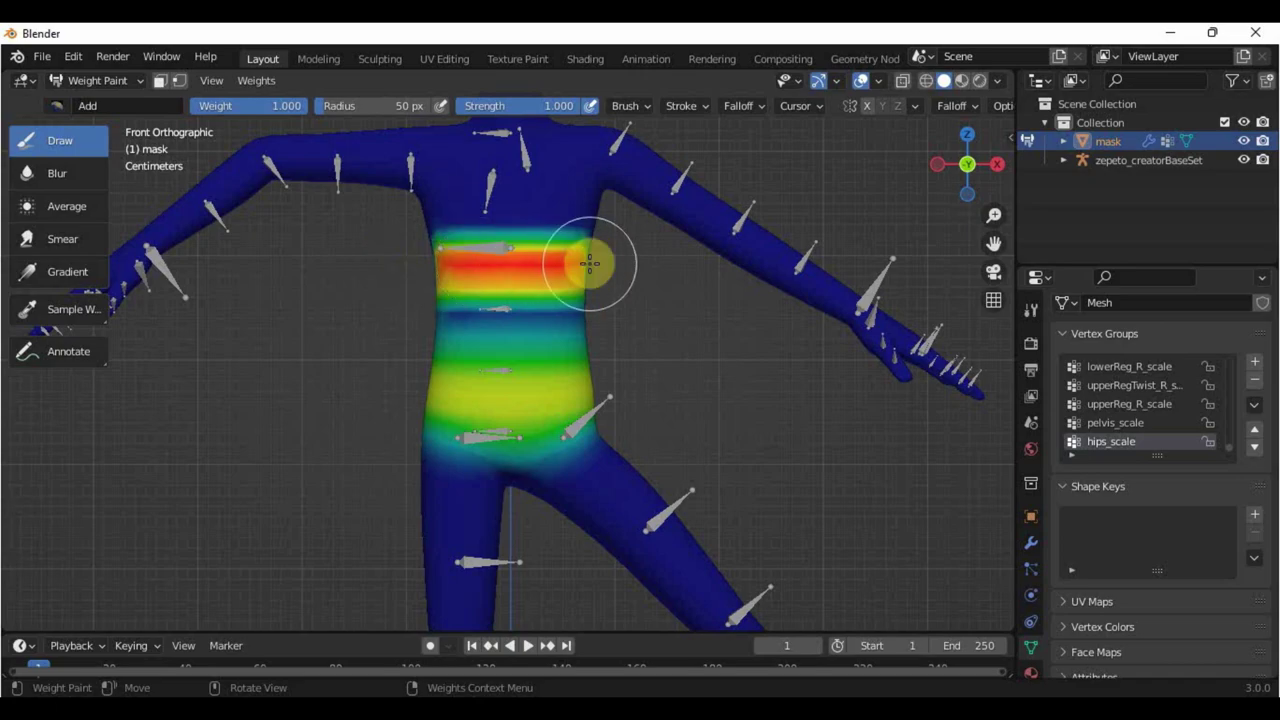
Erase the painted weight band above the hips with the Subtract brush
{"action": "left_click", "coordinate": [57, 105]}
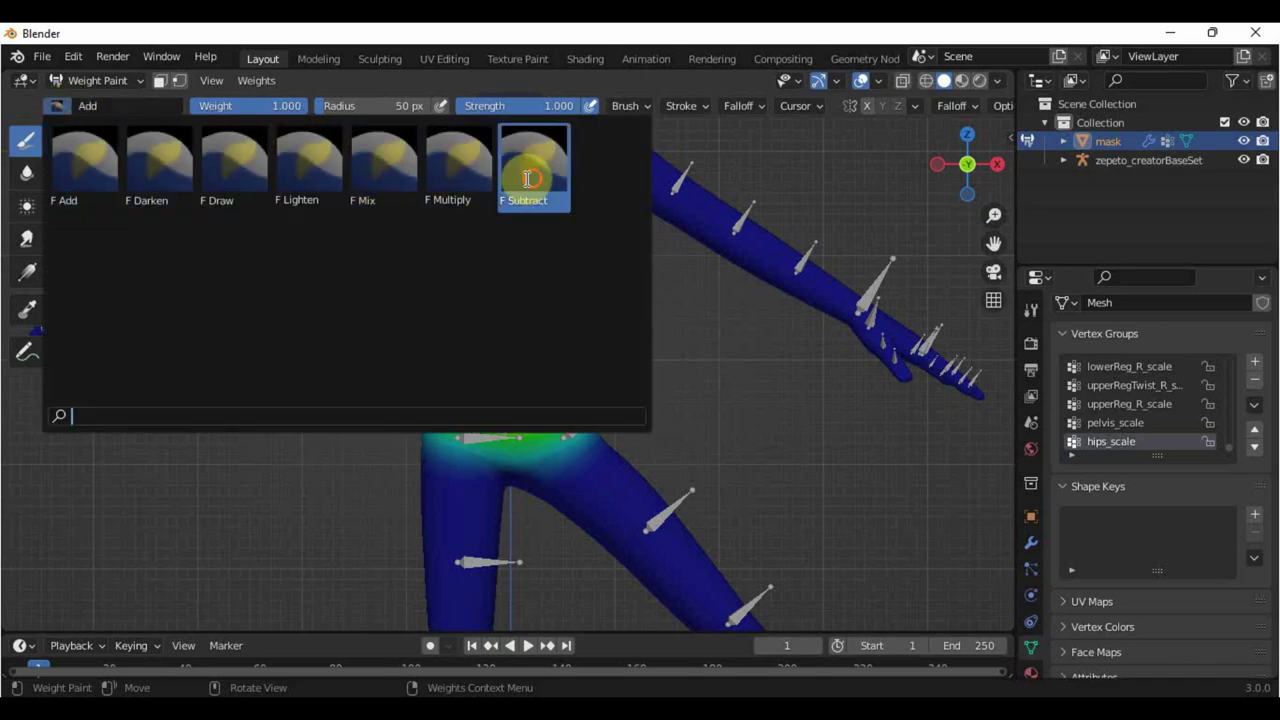
{"action": "left_click", "coordinate": [534, 166]}
{"action": "mouse_move", "coordinate": [352, 249]}
{"action": "left_mouse_down"}
{"action": "mouse_move", "coordinate": [628, 260]}
{"action": "mouse_move", "coordinate": [429, 289]}
{"action": "mouse_move", "coordinate": [312, 282]}
{"action": "left_mouse_up"}
Set the Draw tool's brush back to Add and switch to the Blur tool
{"action": "left_click", "coordinate": [57, 105]}
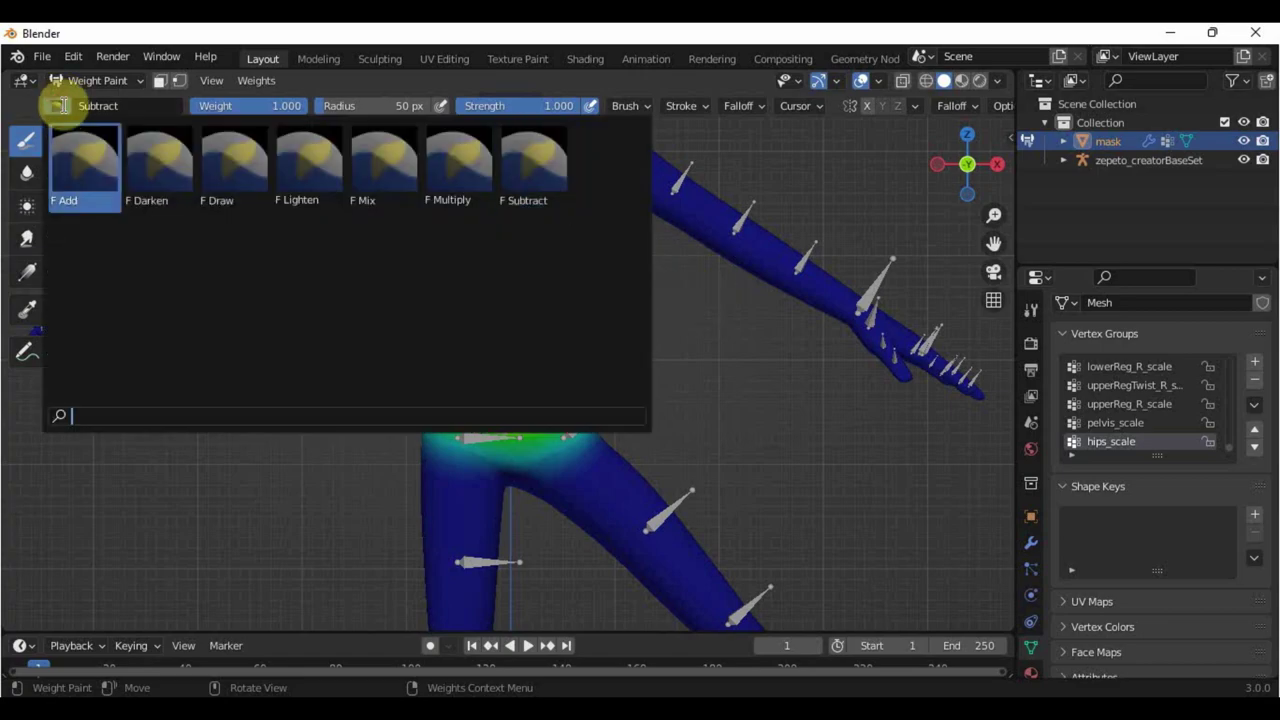
{"action": "left_click", "coordinate": [80, 181]}
{"action": "left_click", "coordinate": [57, 105]}
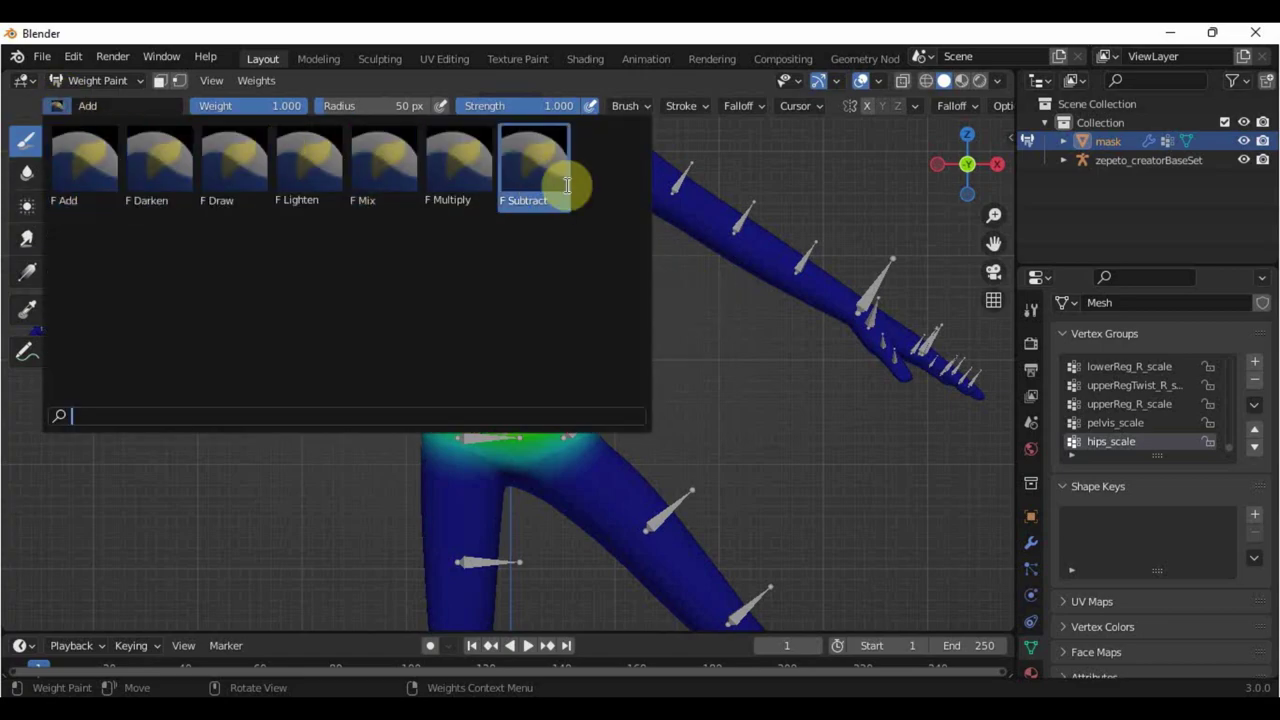
{"action": "left_click", "coordinate": [72, 186]}
{"action": "left_click", "coordinate": [62, 174]}
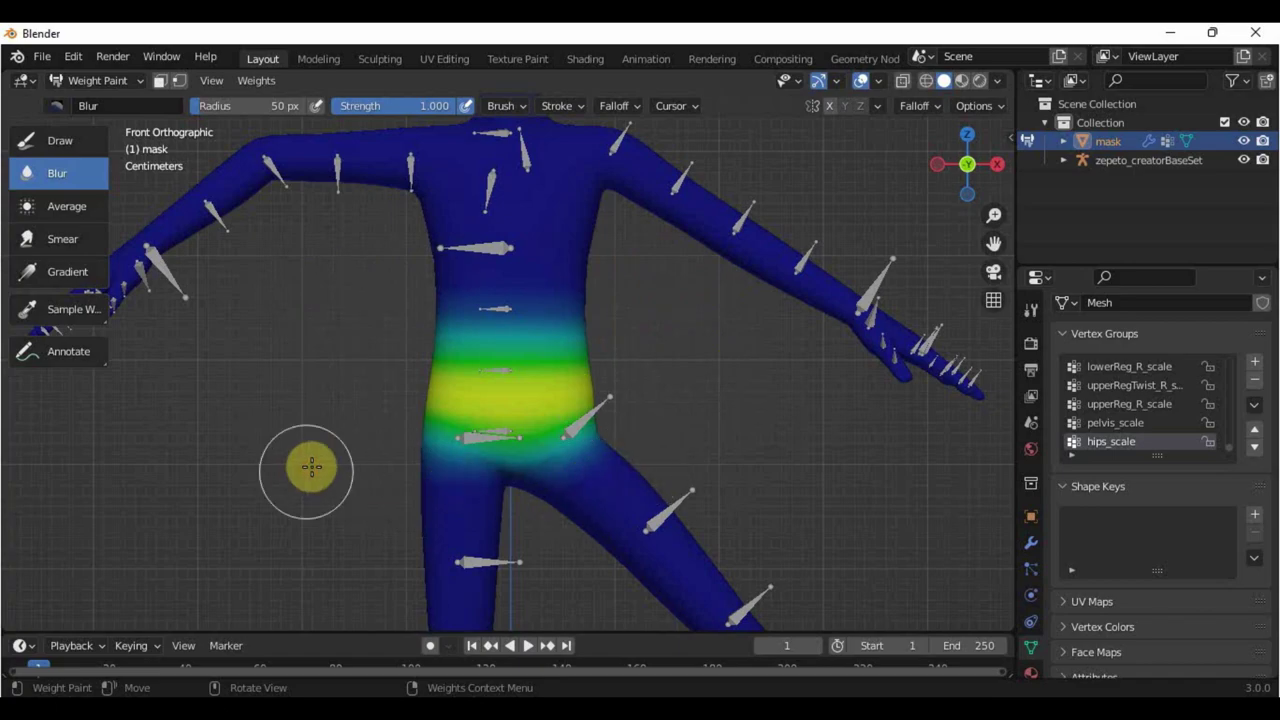
{"action": "scroll", "coordinate": [686, 395], "scroll_direction": "down", "scroll_amount": 4}
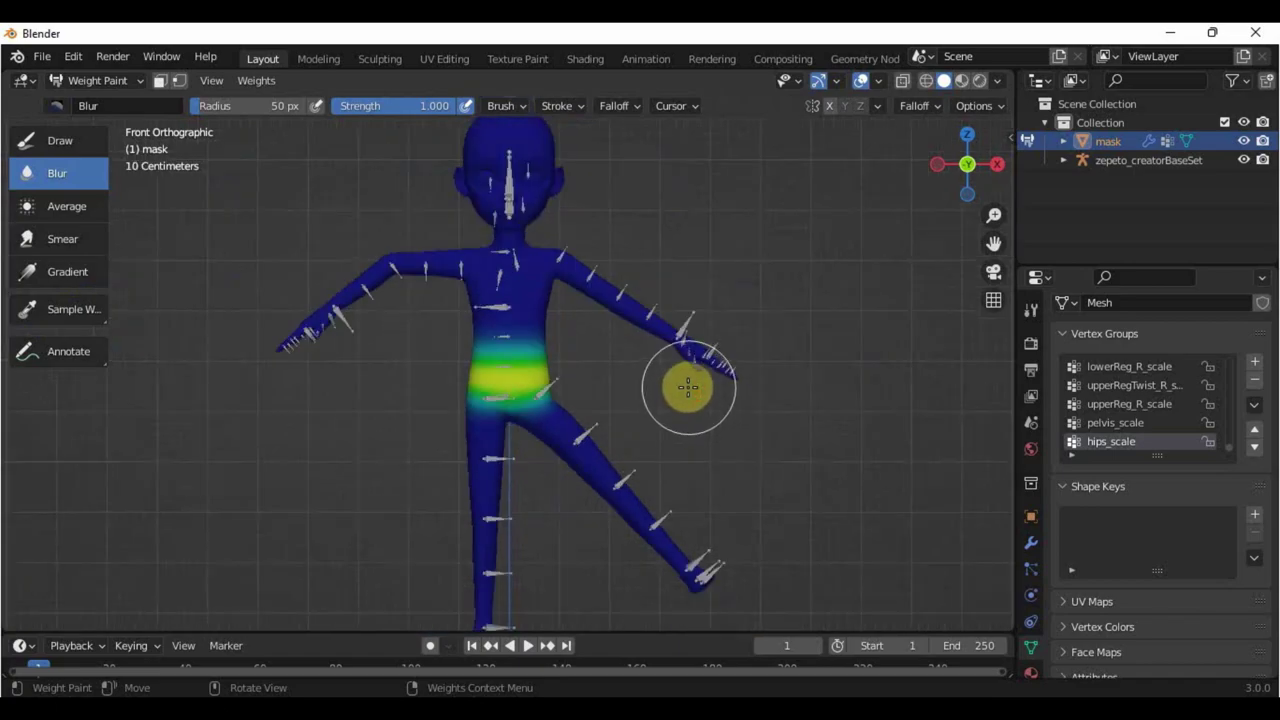